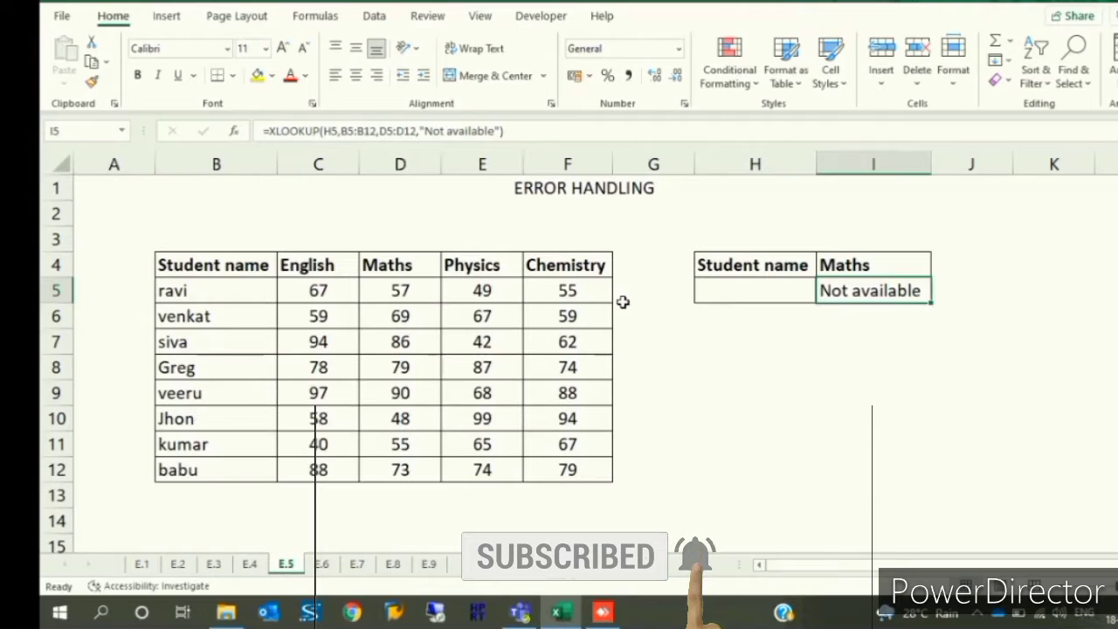
# - On sheet E.4, replace the formula in I5 with a new XLOOKUP using I4 as lookup value and C4:F4 as lookup array
pyautogui.hotkey('ctrl', 'pageup')
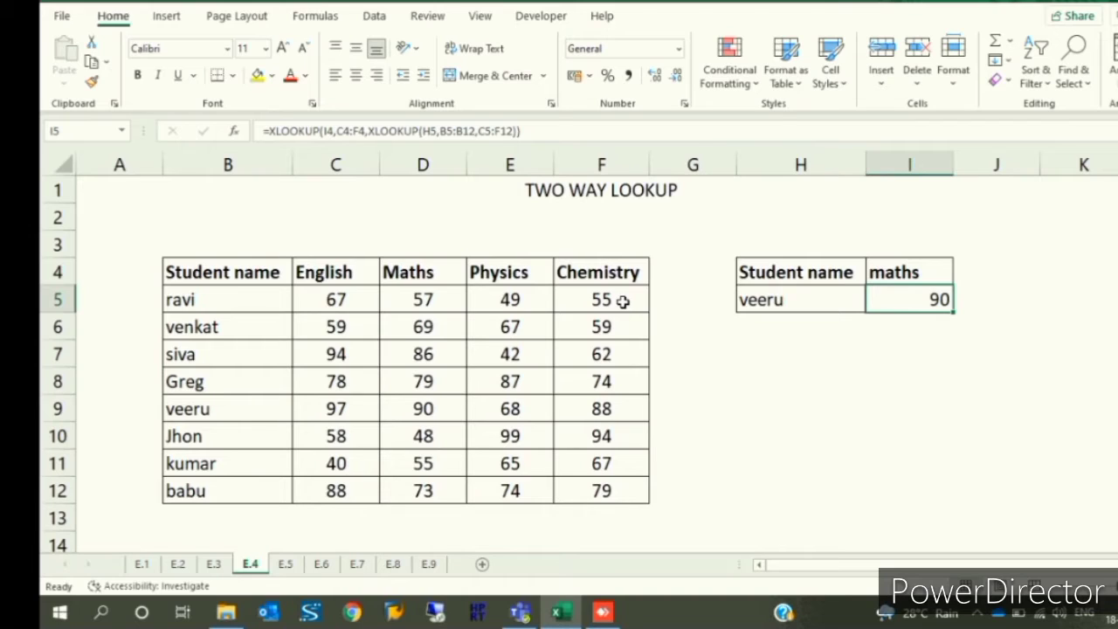
pyautogui.press('Delete')
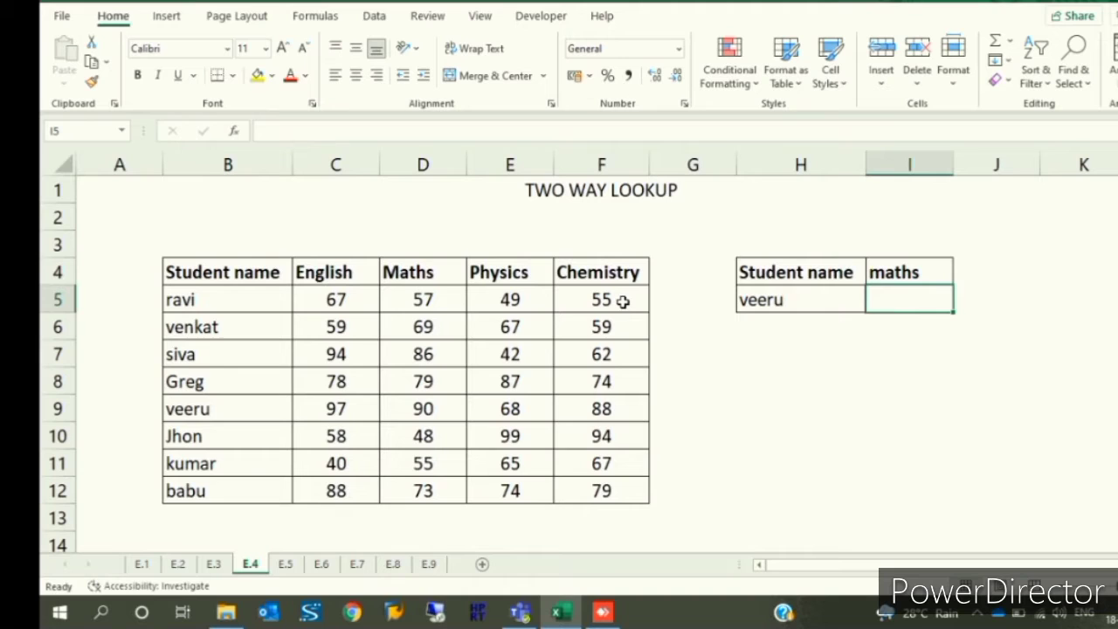
pyautogui.write('=xl')
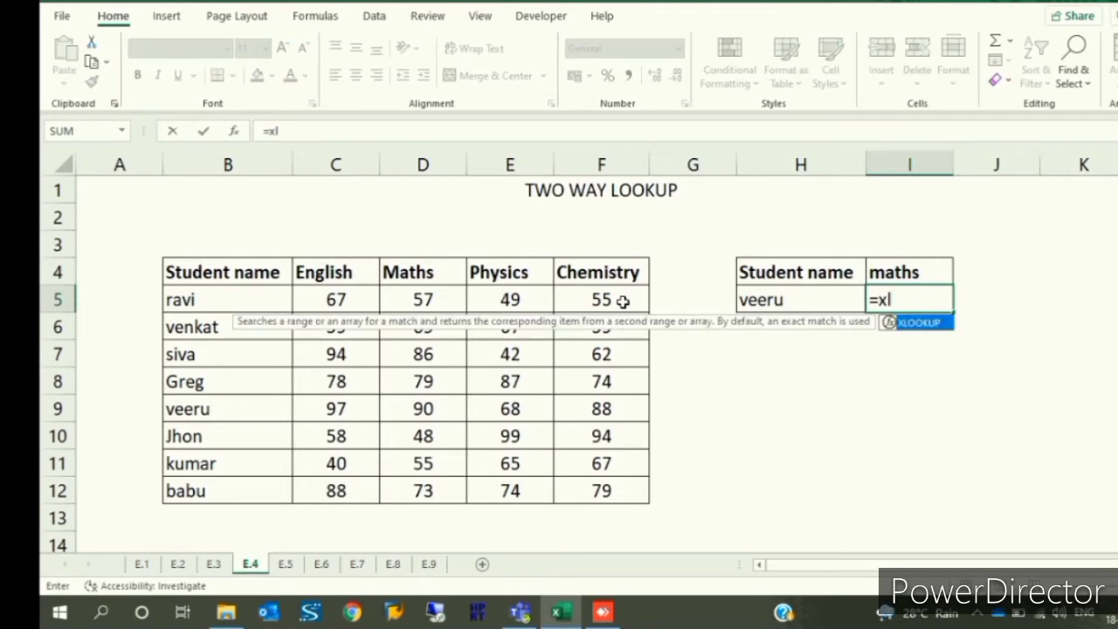
pyautogui.press('Tab')
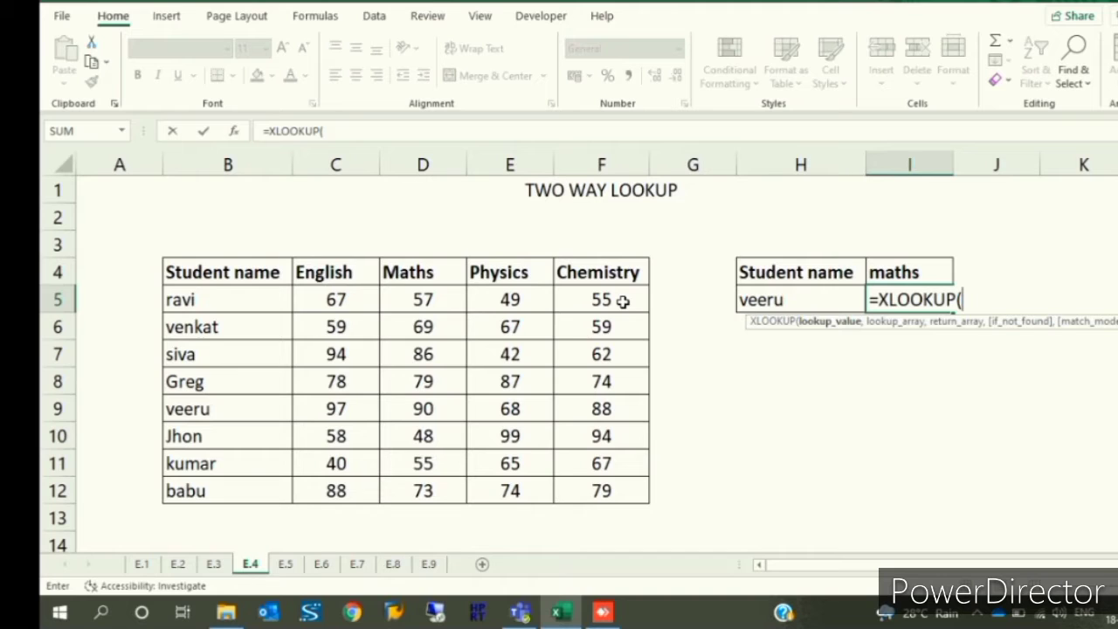
pyautogui.press('Up')
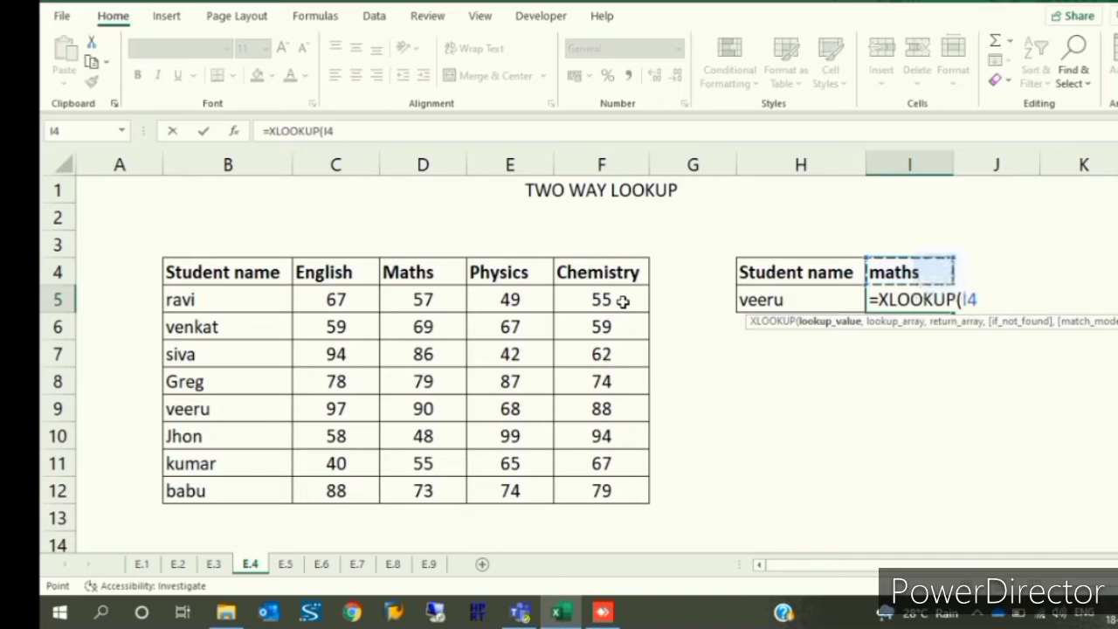
pyautogui.write(',')
pyautogui.moveTo(335, 272); pyautogui.dragTo(601, 273)
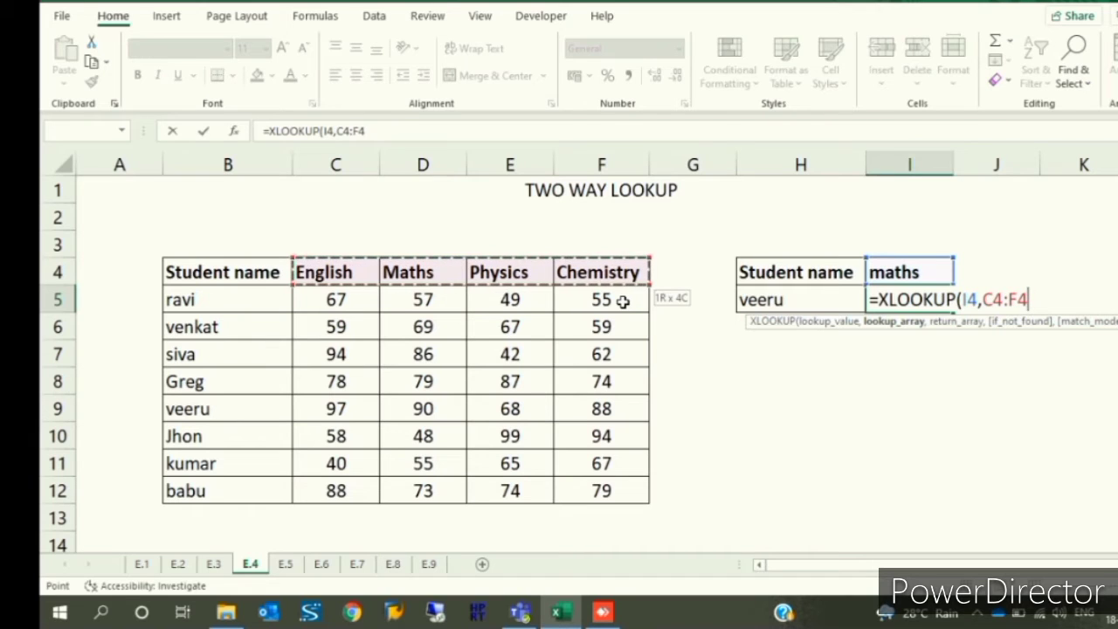
pyautogui.write(',')
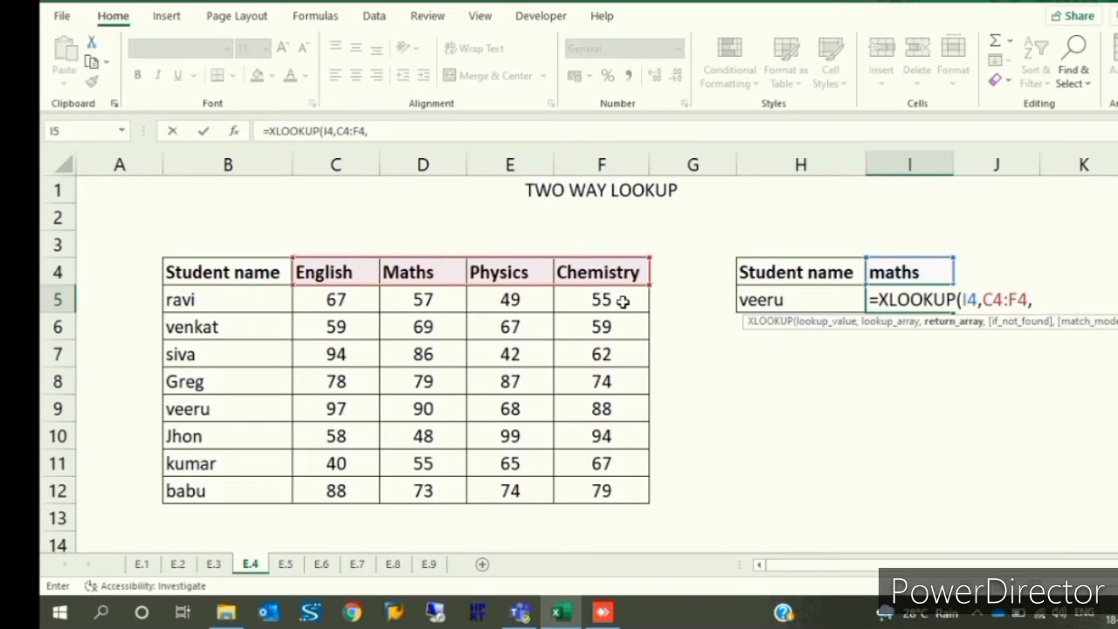
# - Nest a second XLOOKUP as the return array, with H5 as lookup value and B5:B12 as lookup array
pyautogui.write('x')
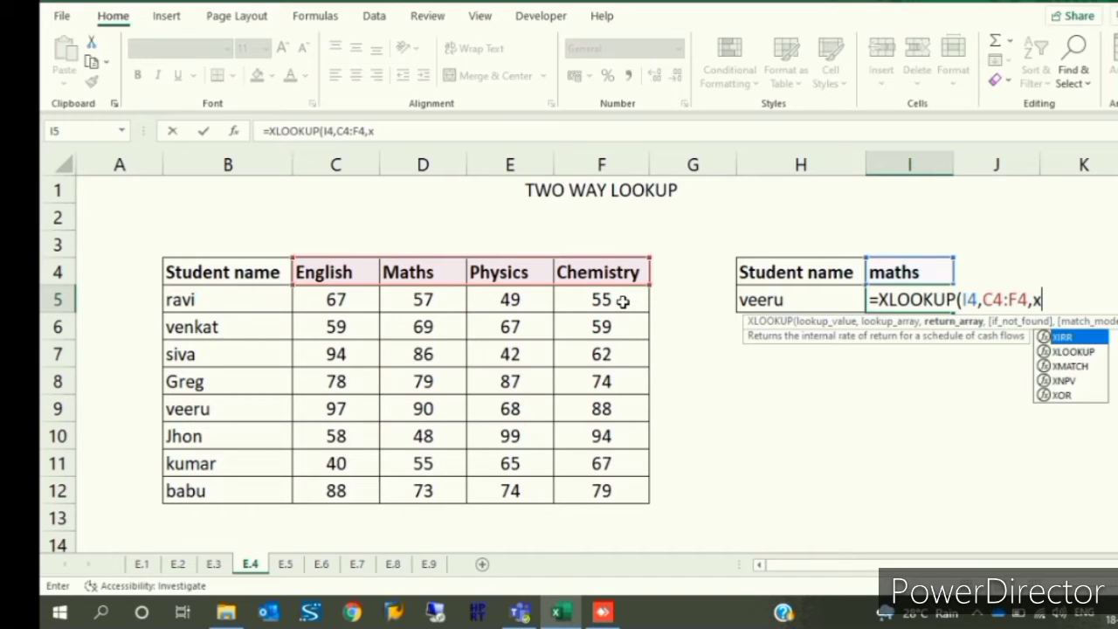
pyautogui.write('l')
pyautogui.press('Tab')
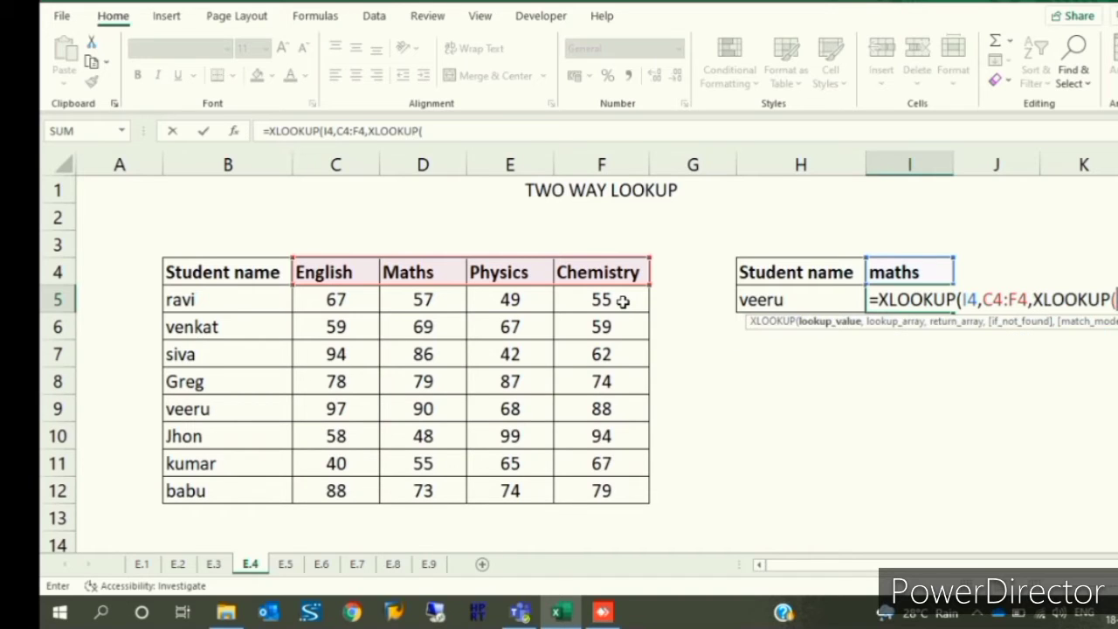
pyautogui.press('Left')
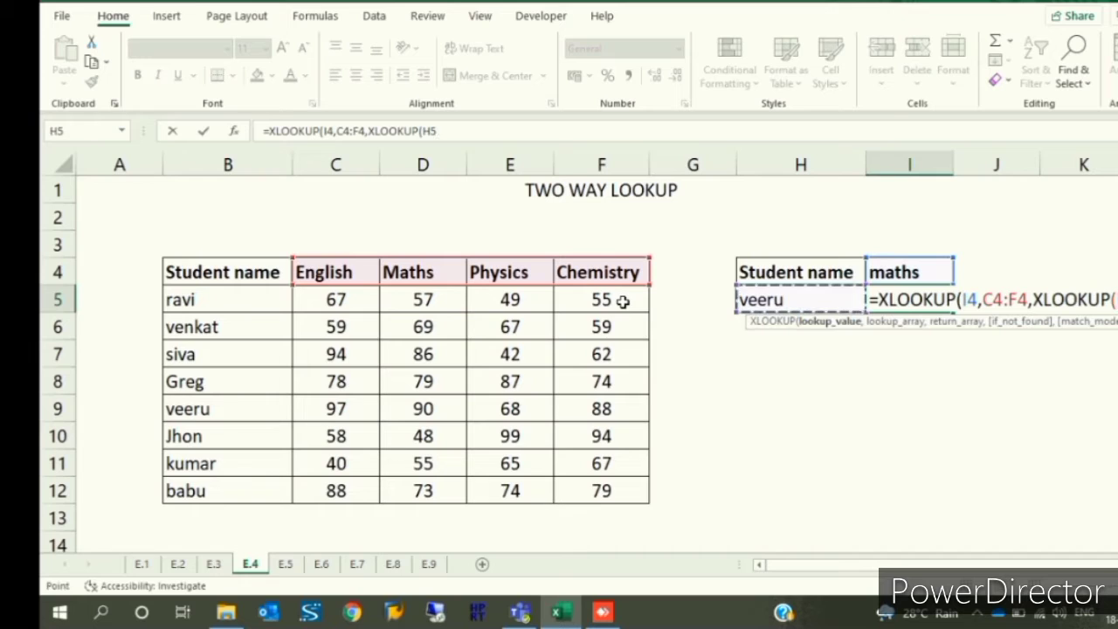
pyautogui.write(',')
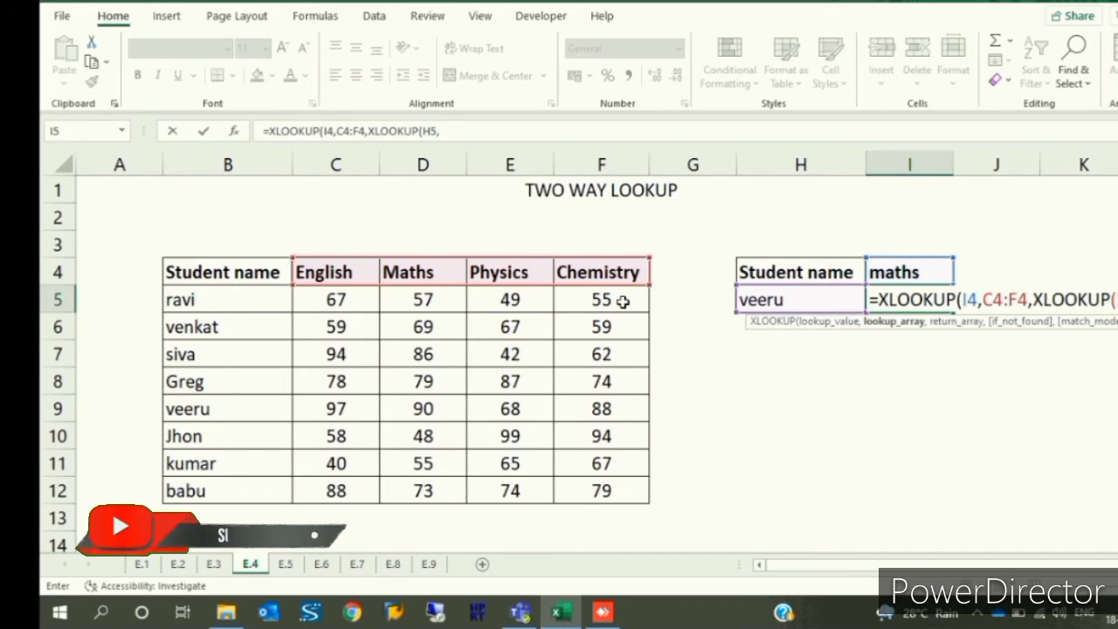
pyautogui.hotkey('ctrl', 'Left')
pyautogui.hotkey('ctrl', 'Left')
pyautogui.hotkey('ctrl', 'Left')
pyautogui.hotkey('shift', 'Down')
pyautogui.hotkey('shift', 'Down')
pyautogui.hotkey('shift', 'Down')
pyautogui.hotkey('shift', 'Down')
pyautogui.hotkey('shift', 'Down')
pyautogui.hotkey('shift', 'Down')
pyautogui.hotkey('shift', 'Down')
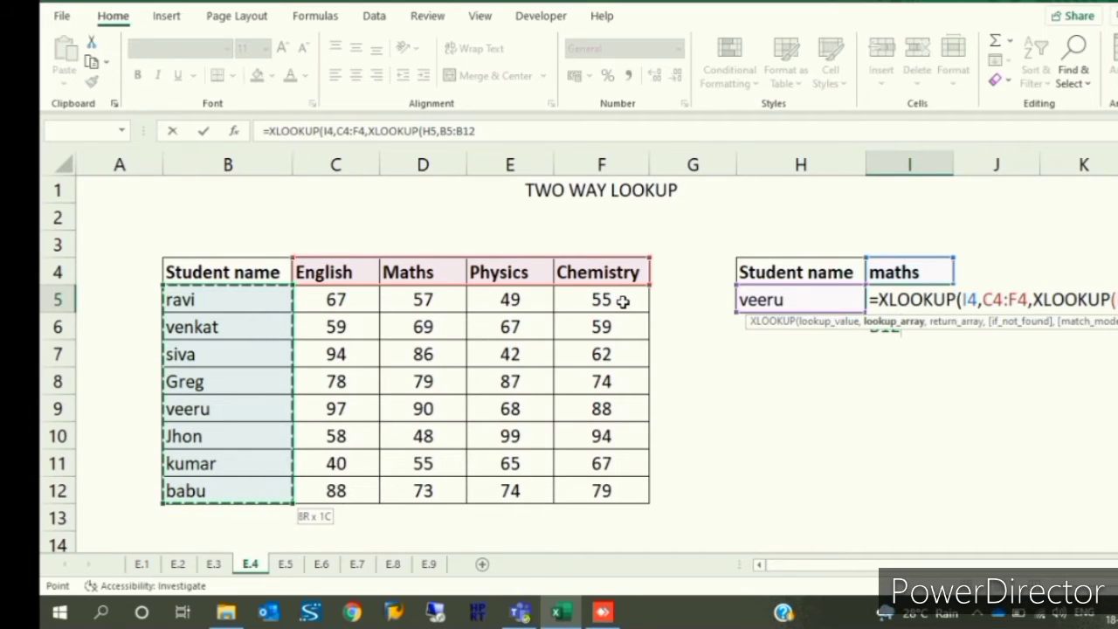
# - Set C5:F12 as the nested XLOOKUP's return array and enter the formula with its closing parentheses corrected
pyautogui.write(',')
pyautogui.press('Left')
pyautogui.press('Left')
pyautogui.press('Left')
pyautogui.press('Left')
pyautogui.press('Left')
pyautogui.press('Left')
pyautogui.hotkey('shift', 'Right')
pyautogui.hotkey('shift', 'Right')
pyautogui.hotkey('shift', 'Right')
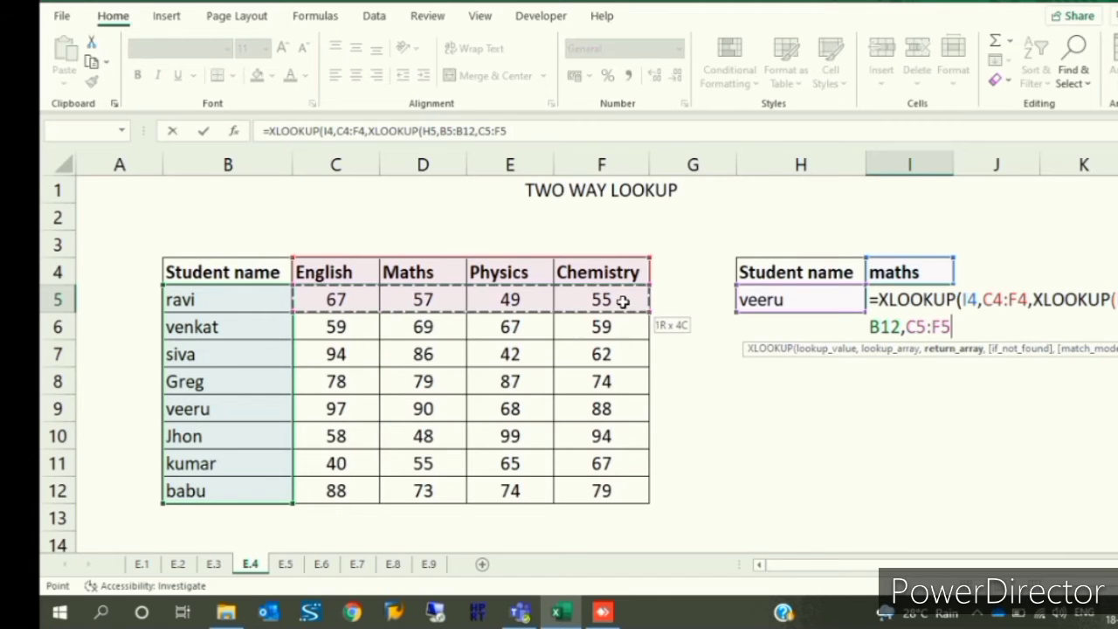
pyautogui.hotkey('shift', 'Down')
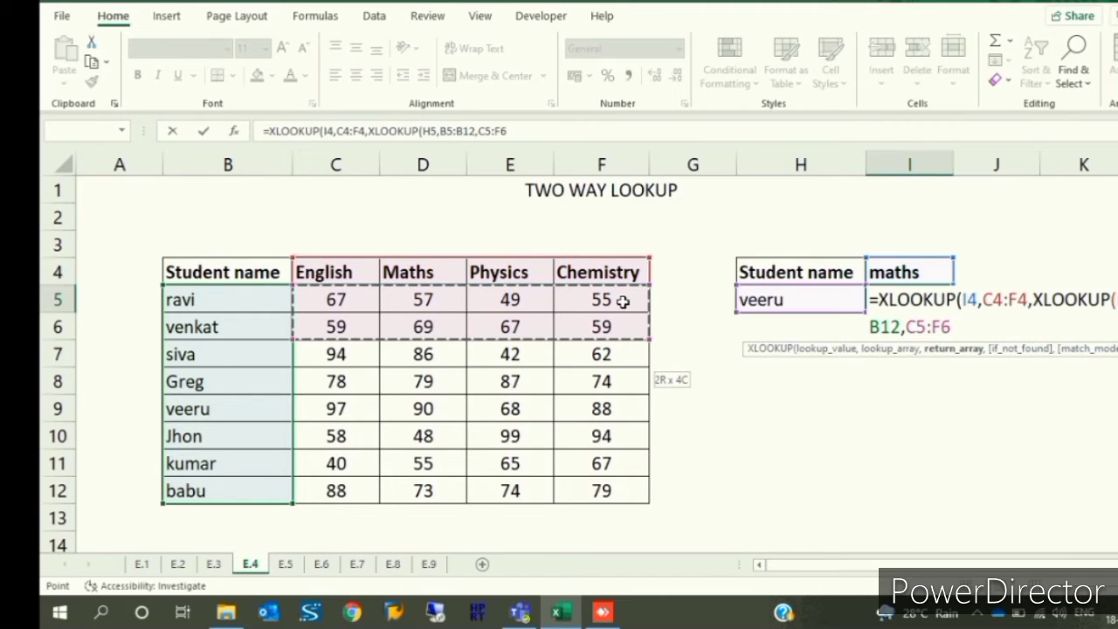
pyautogui.hotkey('shift', 'Down')
pyautogui.hotkey('shift', 'Down')
pyautogui.hotkey('shift', 'Down')
pyautogui.hotkey('shift', 'Down')
pyautogui.hotkey('shift', 'Down')
pyautogui.hotkey('shift', 'Down')
pyautogui.press('Return')
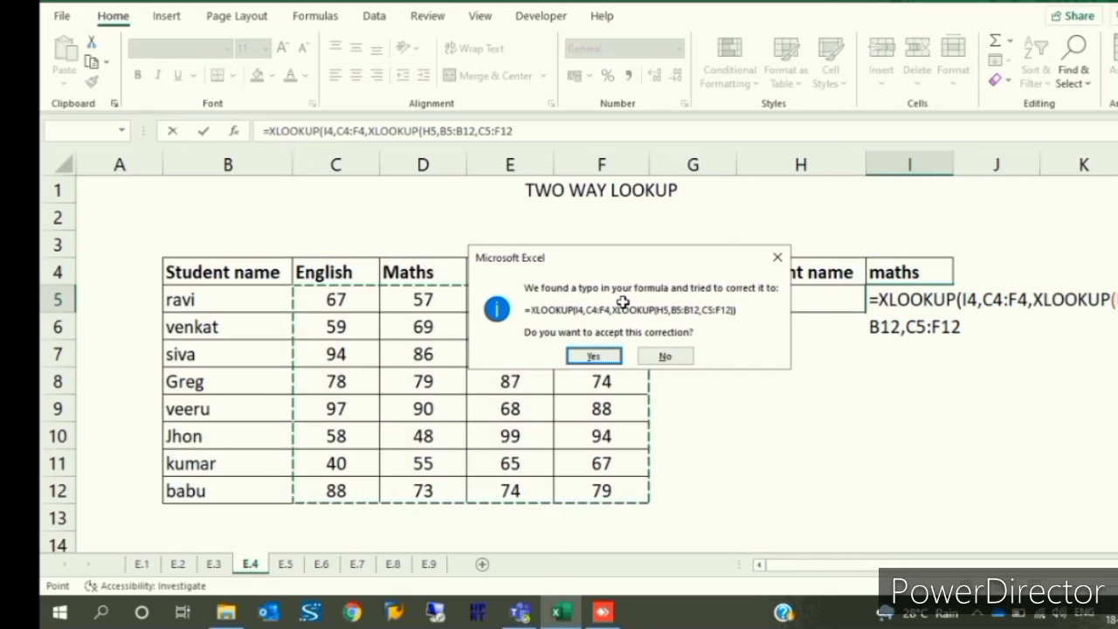
pyautogui.press('Return')
pyautogui.press('Up')
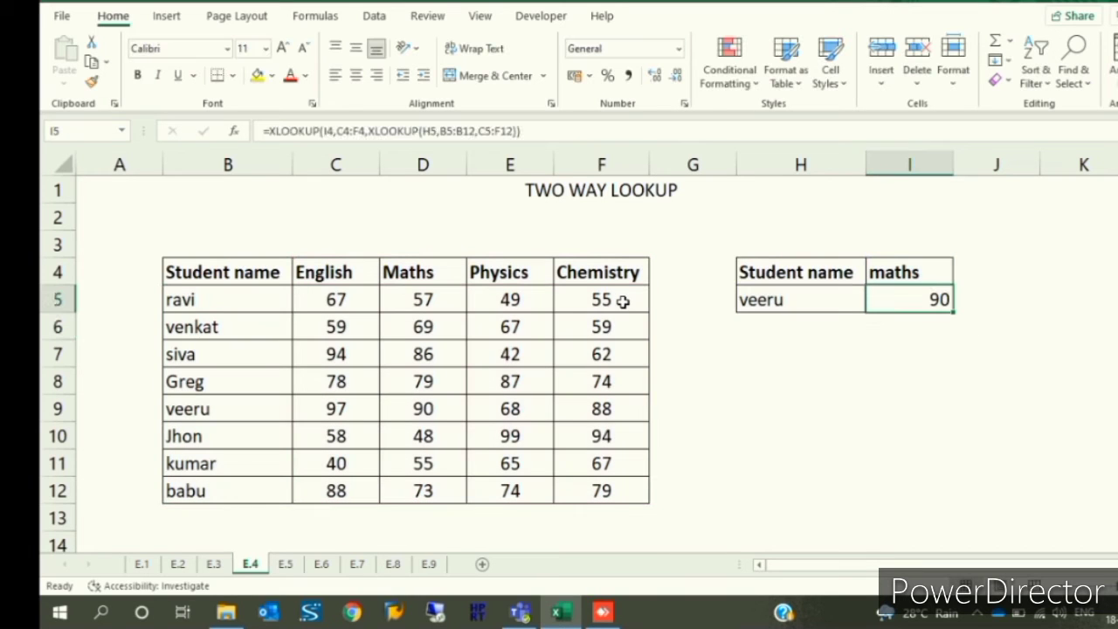
# - Review the formula in I5, copy the English header into I4, and check the matching mark in C9
pyautogui.press('F2')
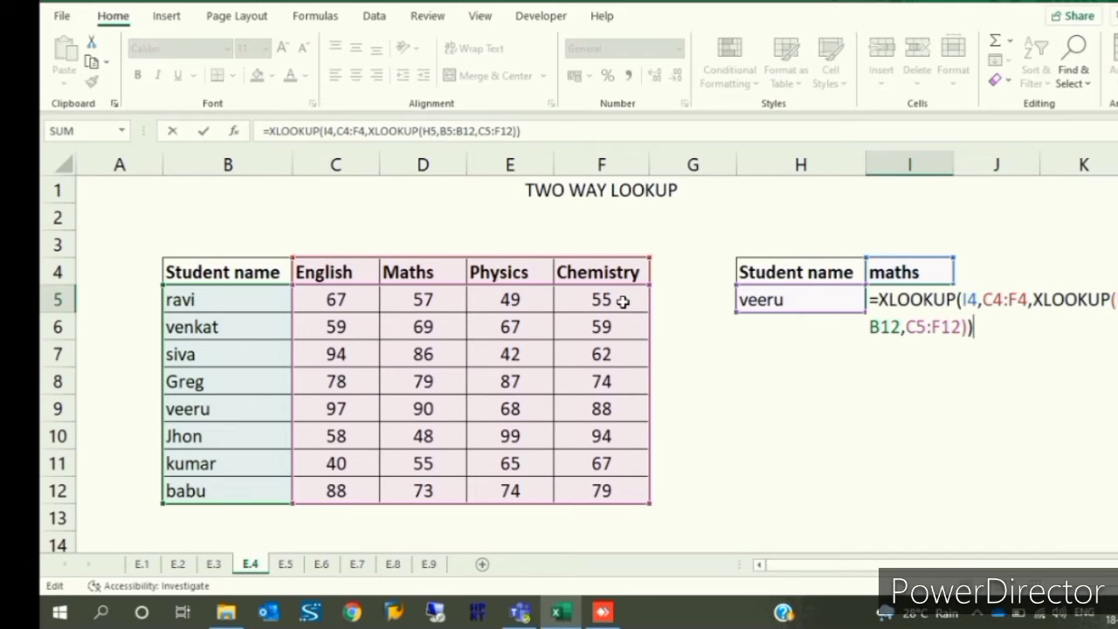
pyautogui.press('Escape')
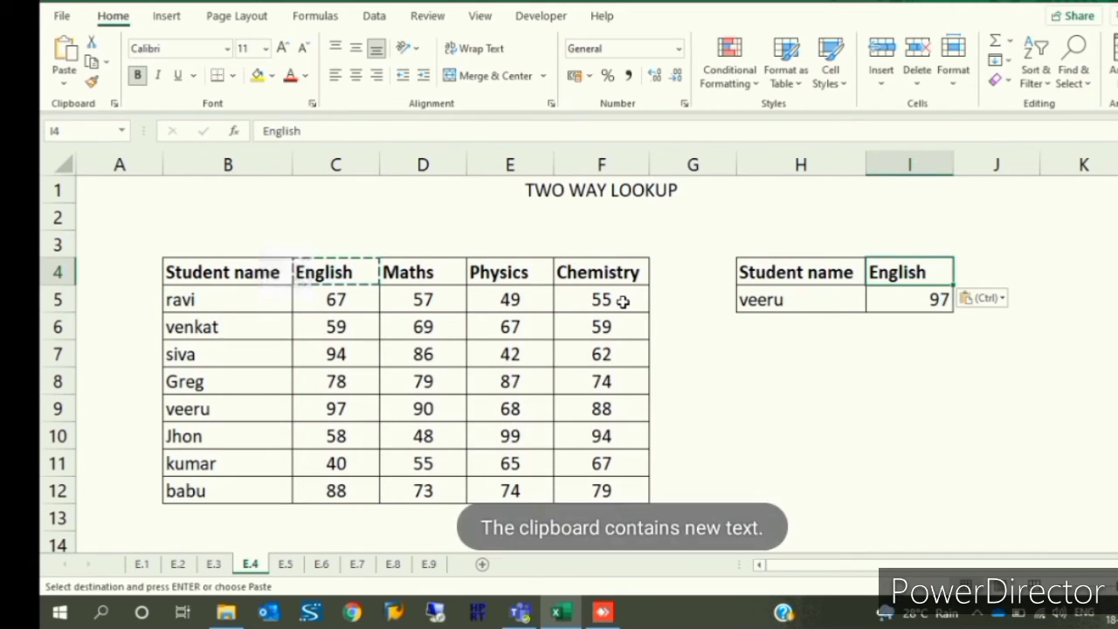
pyautogui.press('Down')
pyautogui.press('Left')
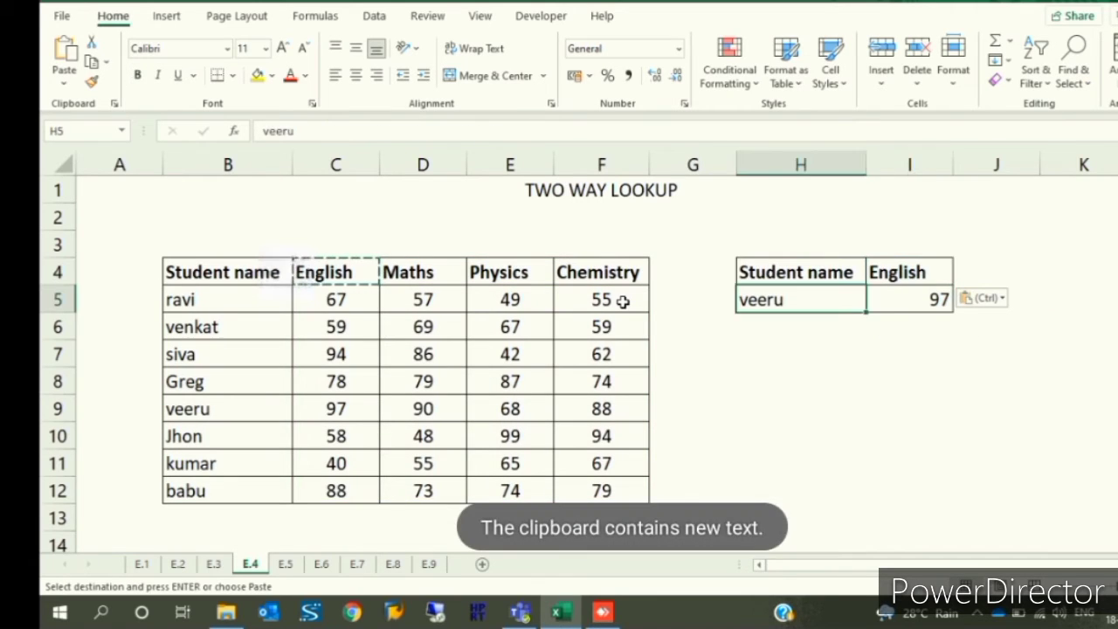
pyautogui.press('Left')
pyautogui.press('Left')
pyautogui.press('Left')
pyautogui.press('Left')
pyautogui.press('Left')
pyautogui.press('Down')
pyautogui.press('Down')
pyautogui.press('Down')
pyautogui.press('Down')
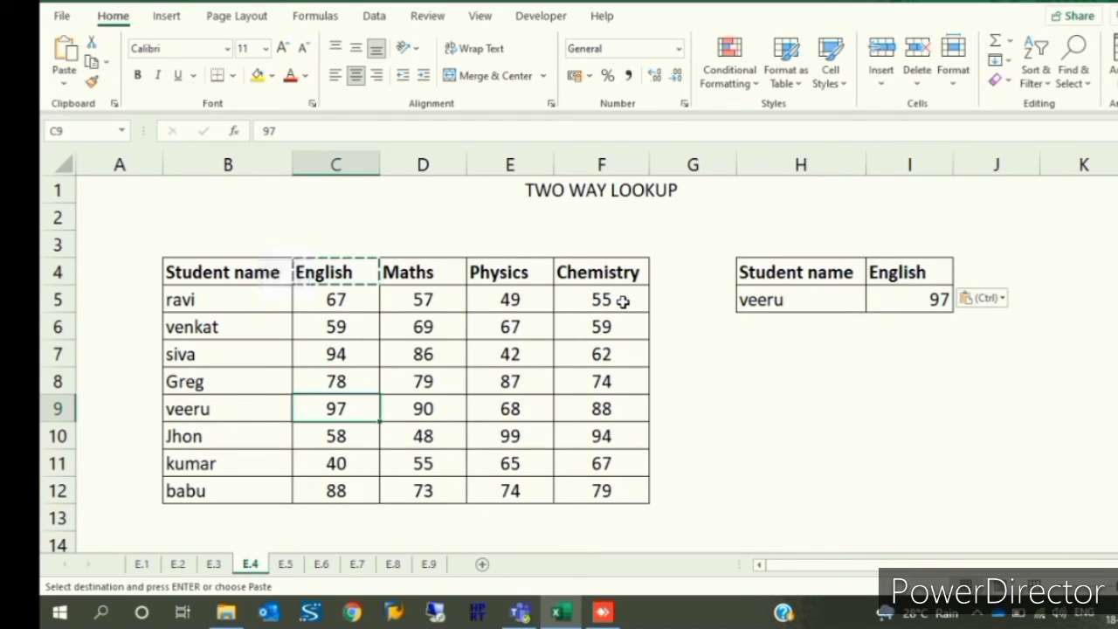
# - Copy the Maths header from D4 into the subject cell I4
pyautogui.press('Up')
pyautogui.press('Up')
pyautogui.press('Up')
pyautogui.press('Up')
pyautogui.press('Up')
pyautogui.press('Right')
pyautogui.hotkey('ctrl', 'c')
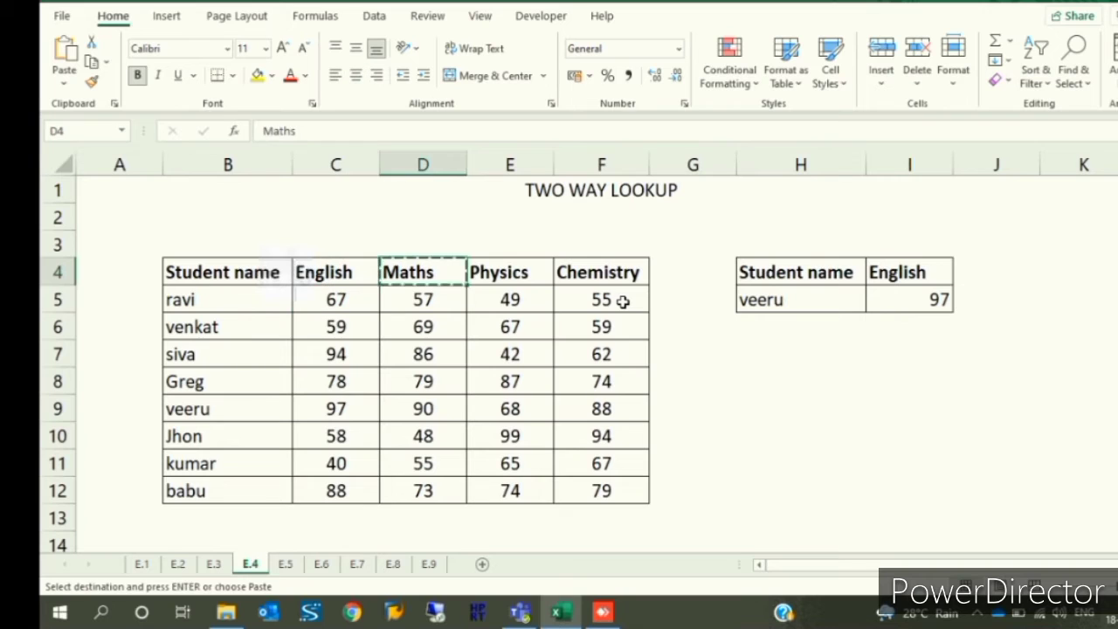
pyautogui.press('Right')
pyautogui.press('Right')
pyautogui.press('Right')
pyautogui.press('Right')
pyautogui.press('Right')
pyautogui.hotkey('ctrl', 'v')
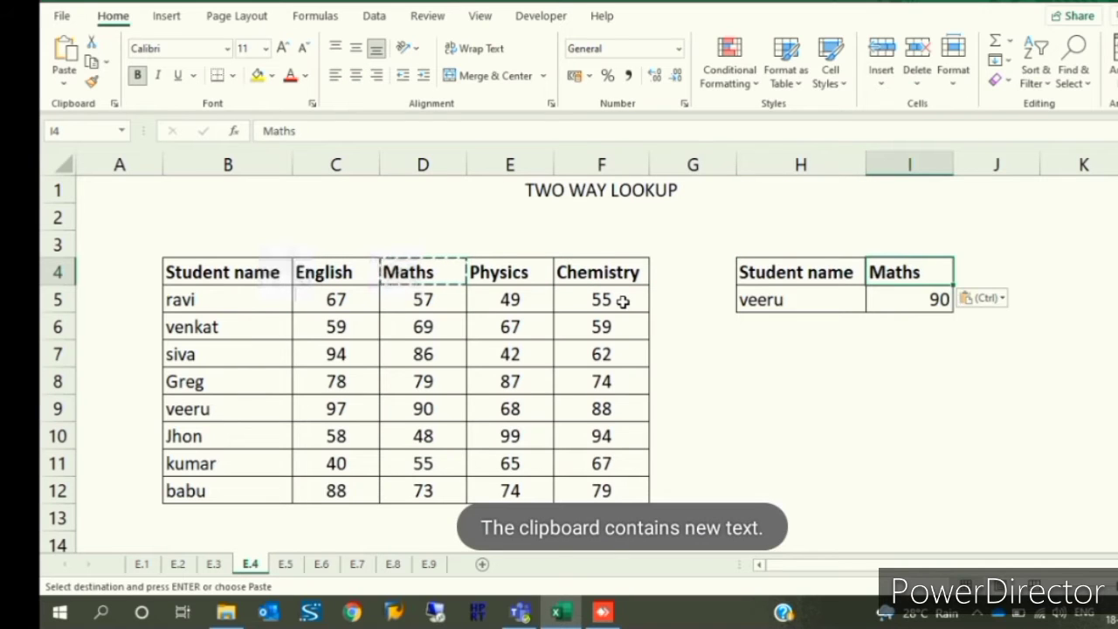
pyautogui.press('Down')
pyautogui.press('Escape')
# - Change the student name in H5 to the student listed in row 7 of the marks table
pyautogui.press('Left')
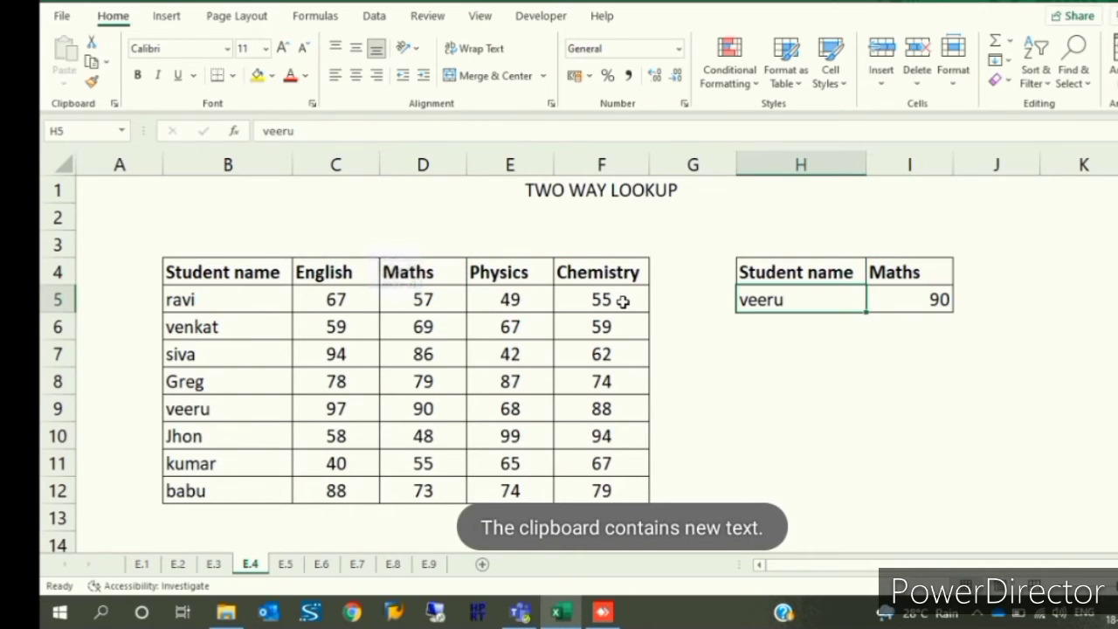
pyautogui.write('s')
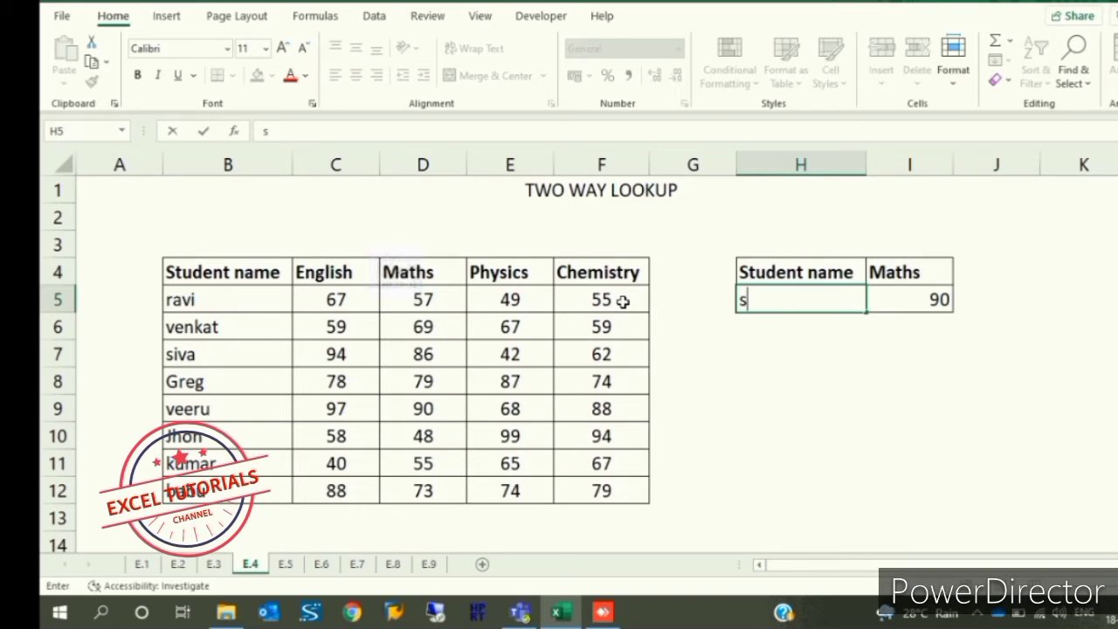
pyautogui.write('iva')
pyautogui.hotkey('ctrl', 'Return')
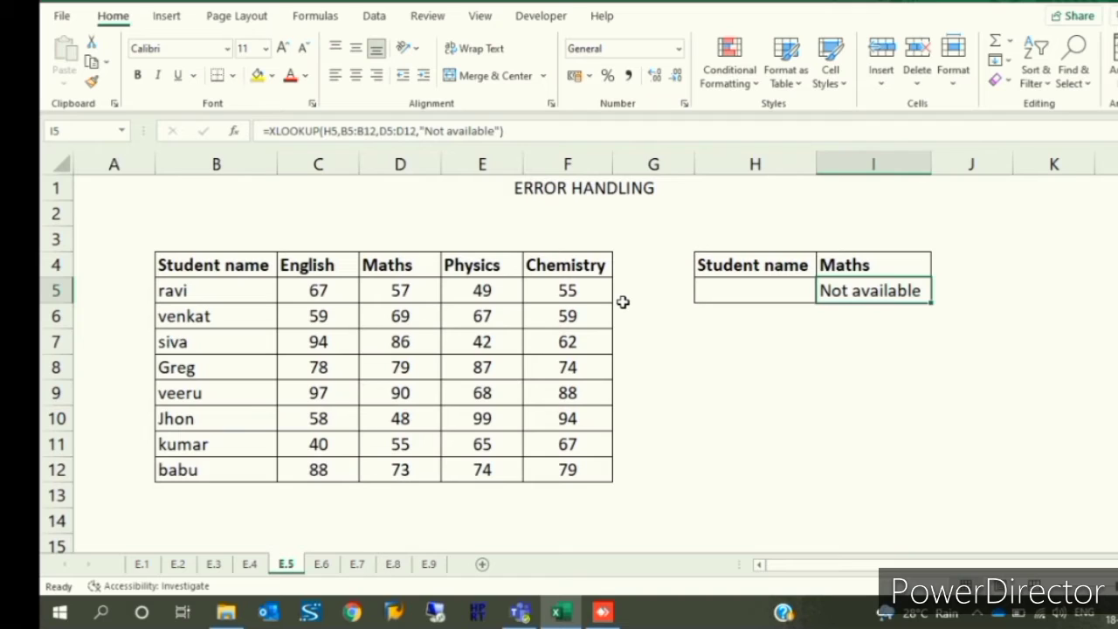
# - On sheet E.5, replace the formula in I5 with an XLOOKUP using H5 as lookup value and B5:B12 as lookup array
pyautogui.press('Delete')
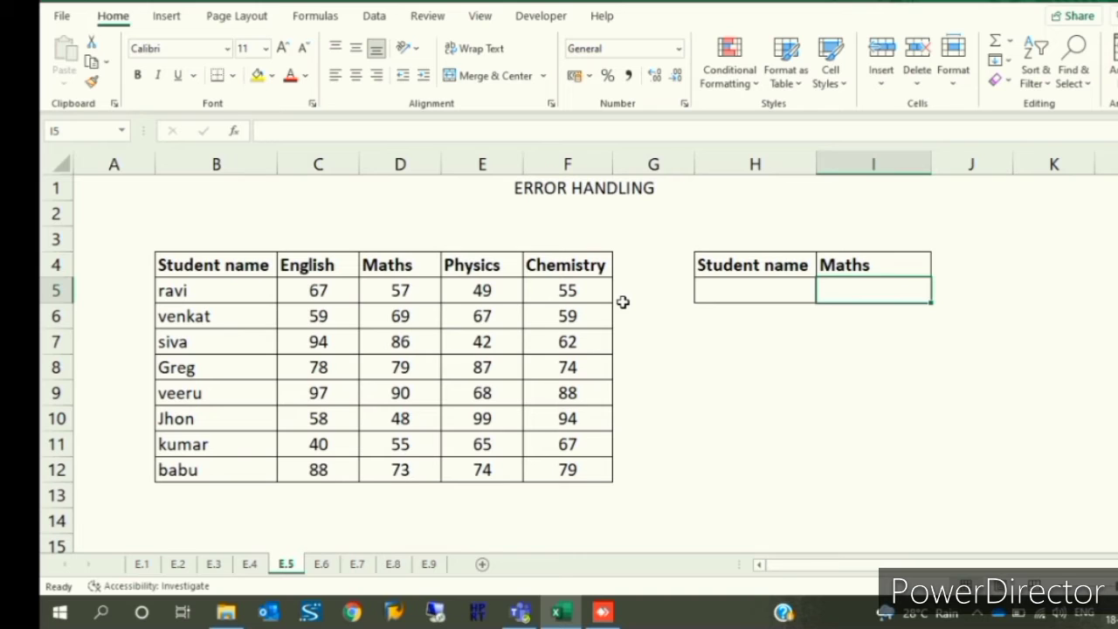
pyautogui.write('=xlo')
pyautogui.press('Tab')
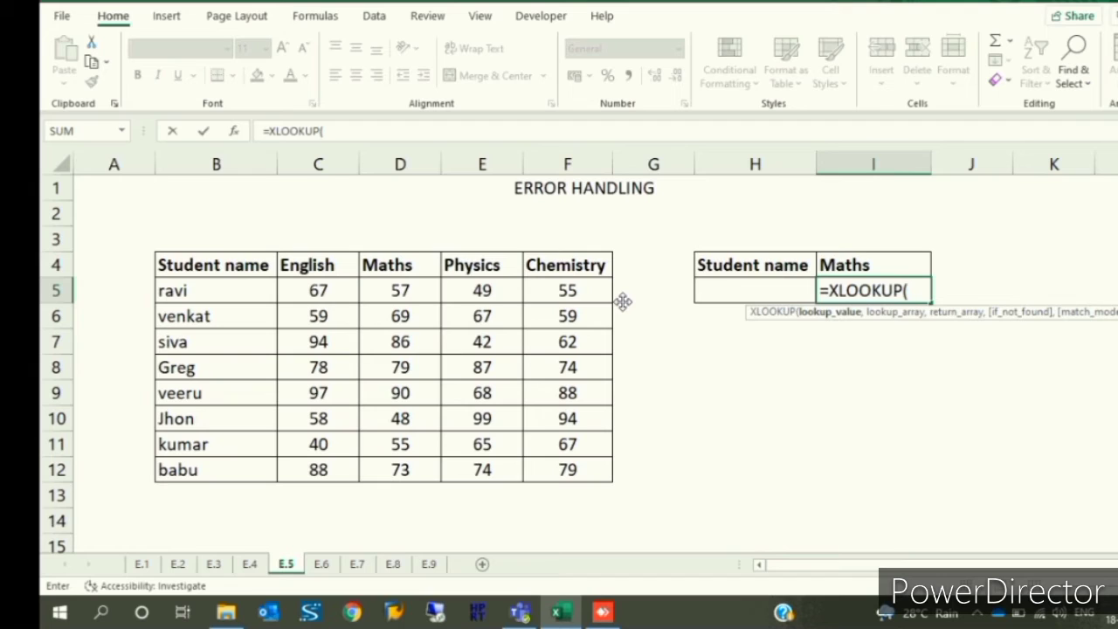
pyautogui.press('Left')
pyautogui.write(',')
pyautogui.hotkey('ctrl', 'Left')
pyautogui.hotkey('ctrl', 'Left')
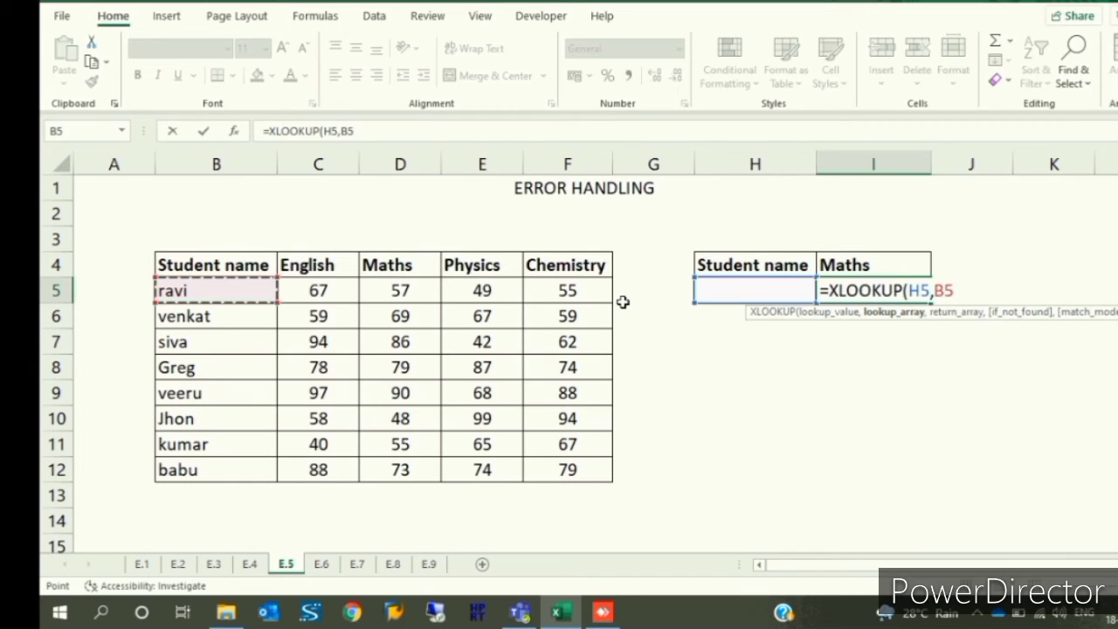
pyautogui.hotkey('shift', 'Down')
pyautogui.hotkey('shift', 'Down')
pyautogui.hotkey('shift', 'Down')
pyautogui.hotkey('shift', 'Down')
pyautogui.hotkey('shift', 'Down')
pyautogui.hotkey('shift', 'Down')
pyautogui.hotkey('shift', 'Down')
# - Add the Maths marks D5:D12 as the XLOOKUP's return array
pyautogui.write(',')
pyautogui.hotkey('ctrl', 'Left')
pyautogui.press('Left')
pyautogui.press('Left')
pyautogui.hotkey('shift', 'Down')
pyautogui.hotkey('shift', 'Down')
pyautogui.hotkey('shift', 'Down')
pyautogui.hotkey('shift', 'Down')
pyautogui.hotkey('shift', 'Down')
pyautogui.hotkey('shift', 'Down')
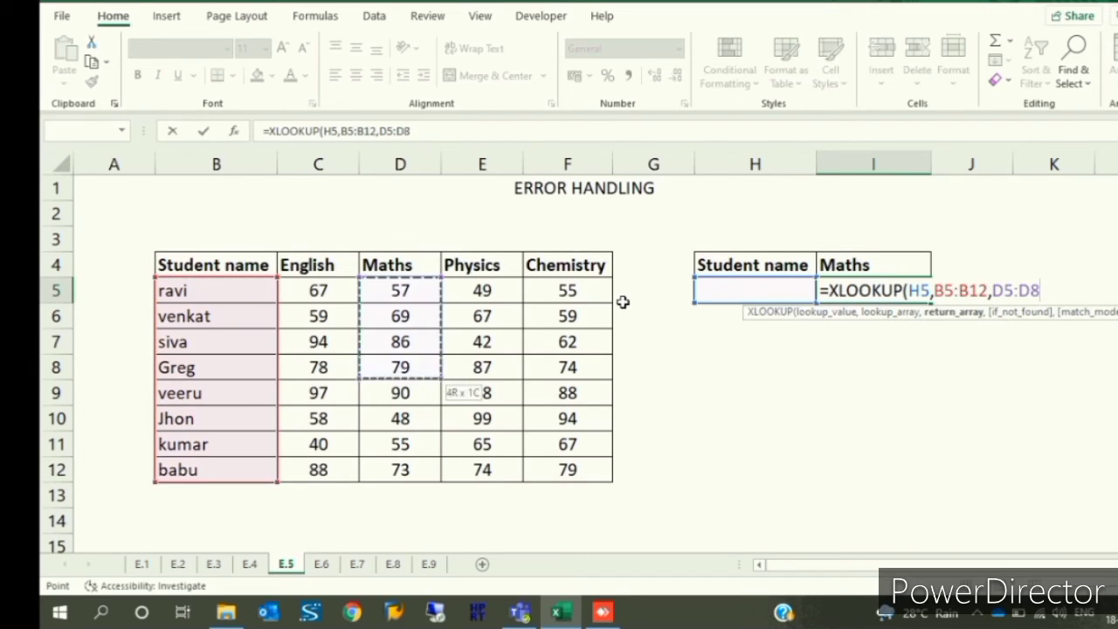
pyautogui.hotkey('shift', 'Down')
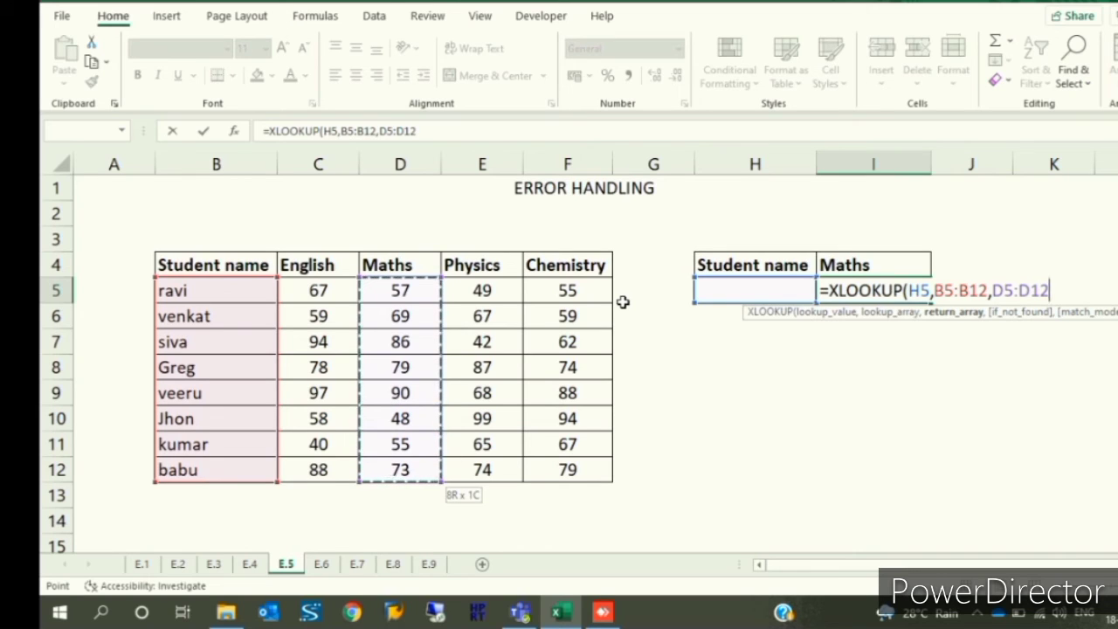
# - Set the XLOOKUP's if_not_found argument to "Not available" and enter the formula
pyautogui.write(',')
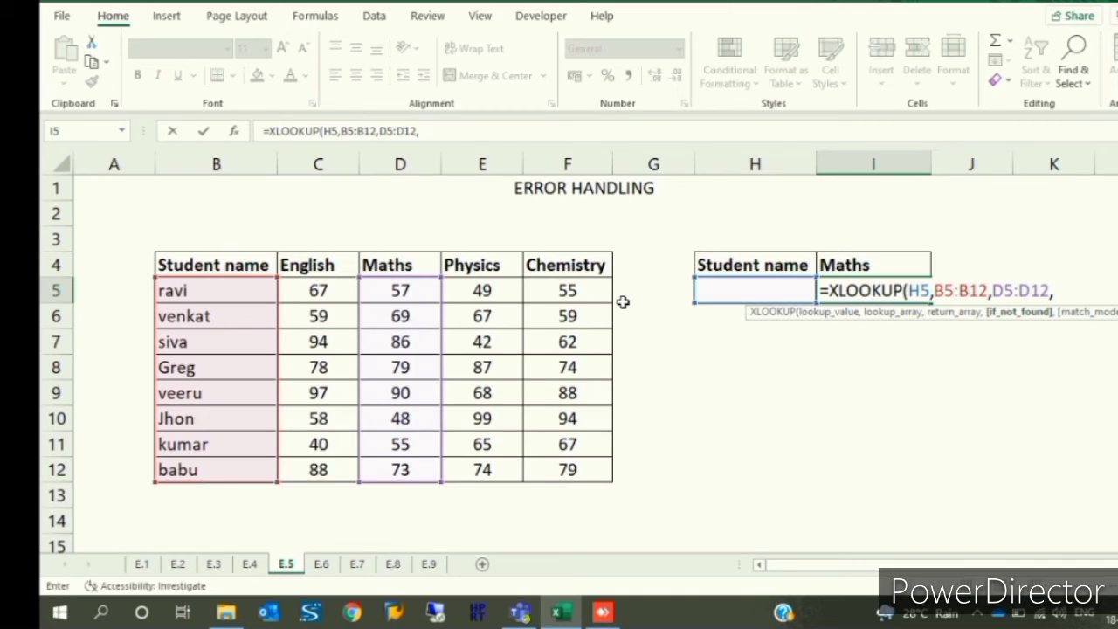
pyautogui.write('"')
pyautogui.write('Not available")')
pyautogui.press('Return')
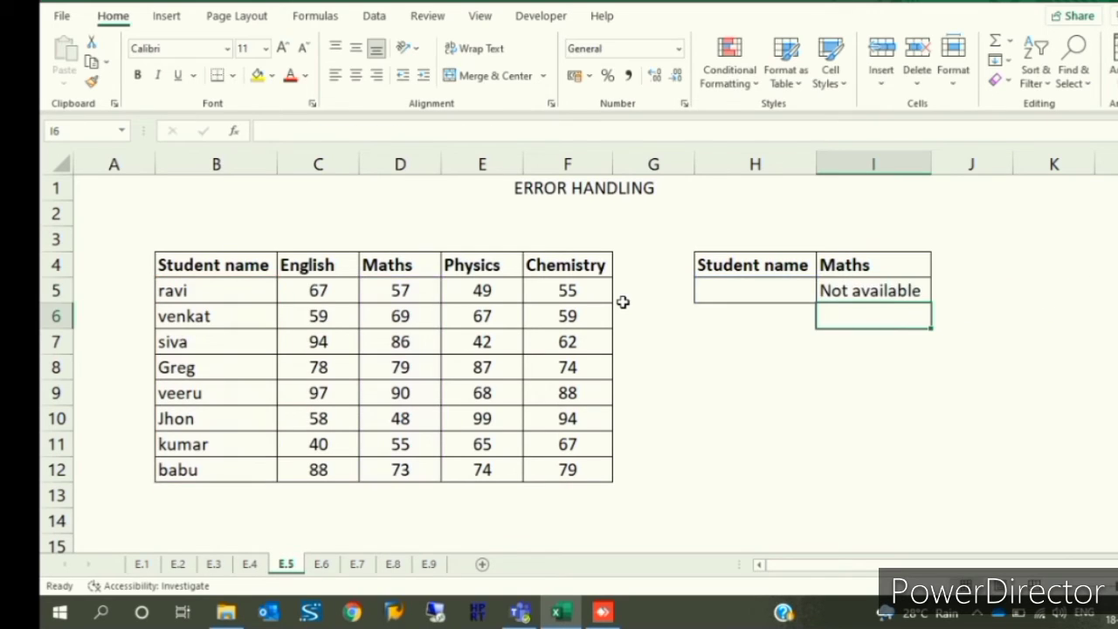
# - Enter a student name that is missing from the marks table in H5 to test the error handling
pyautogui.press('Up')
pyautogui.press('Left')
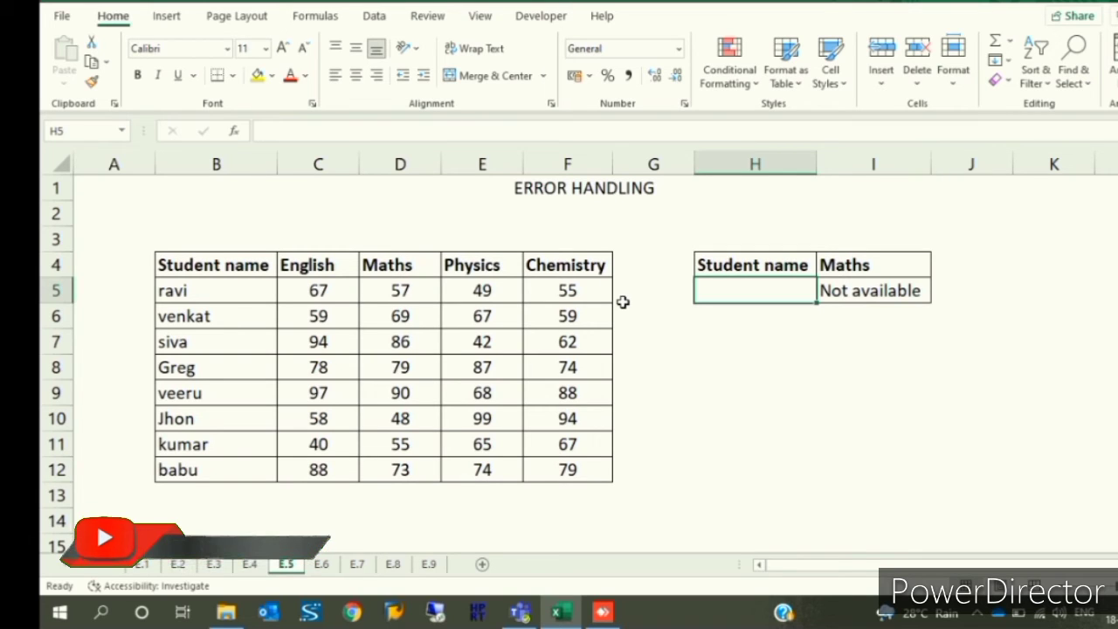
pyautogui.write('ram')
pyautogui.press('Tab')
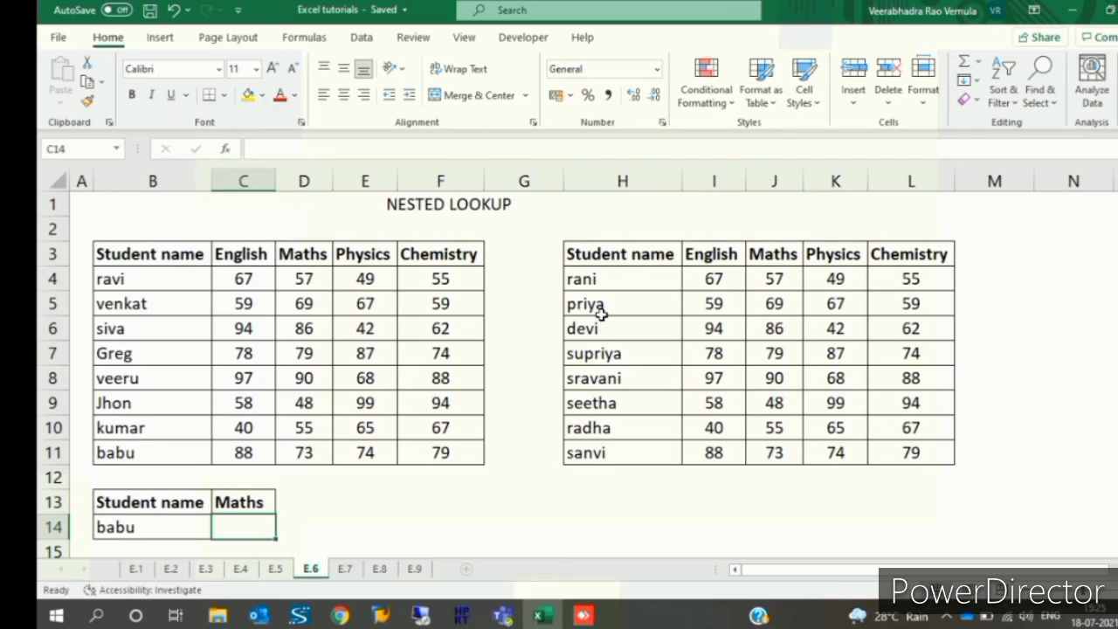
# - On sheet E.6, start an XLOOKUP in C14 with B14 as lookup value and the first table's student names B4:B11 as lookup array
pyautogui.write('=x')
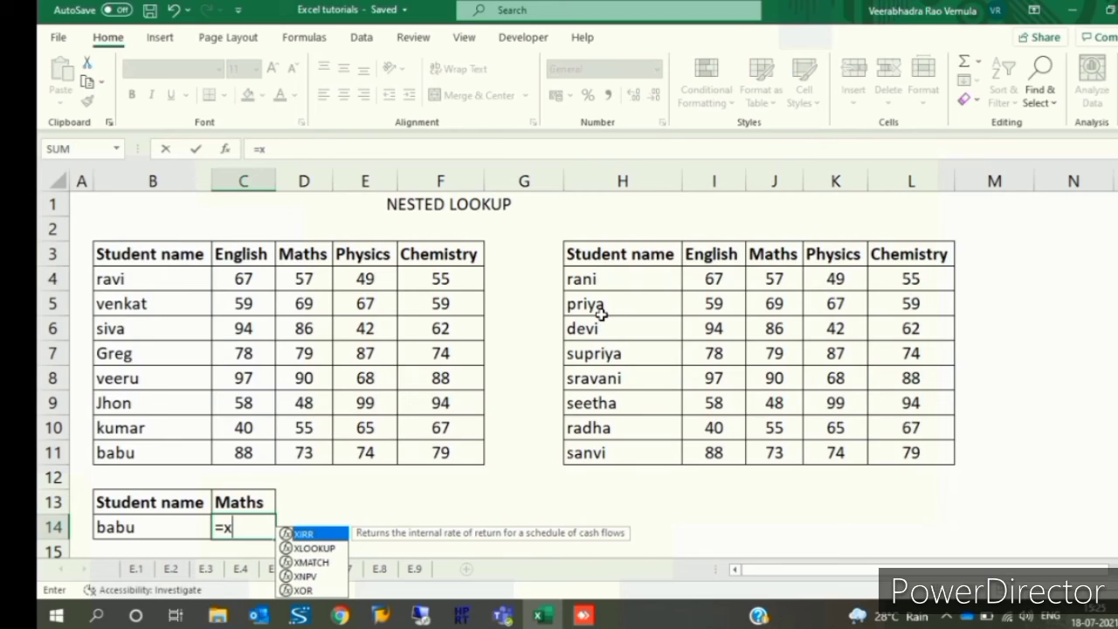
pyautogui.write('l')
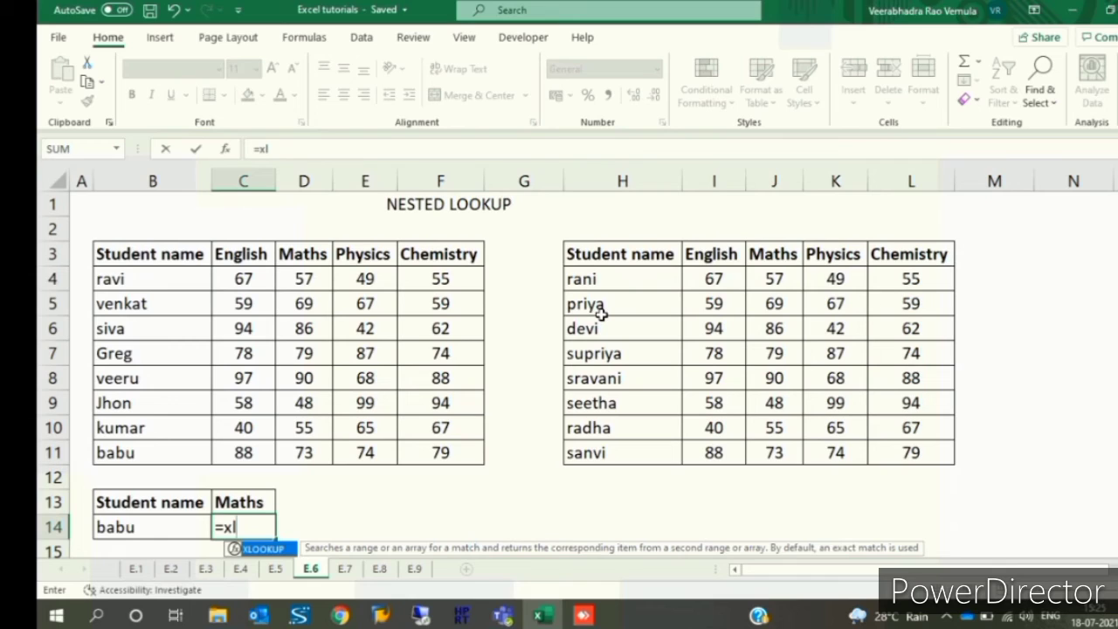
pyautogui.press('Tab')
pyautogui.press('Left')
pyautogui.write(',')
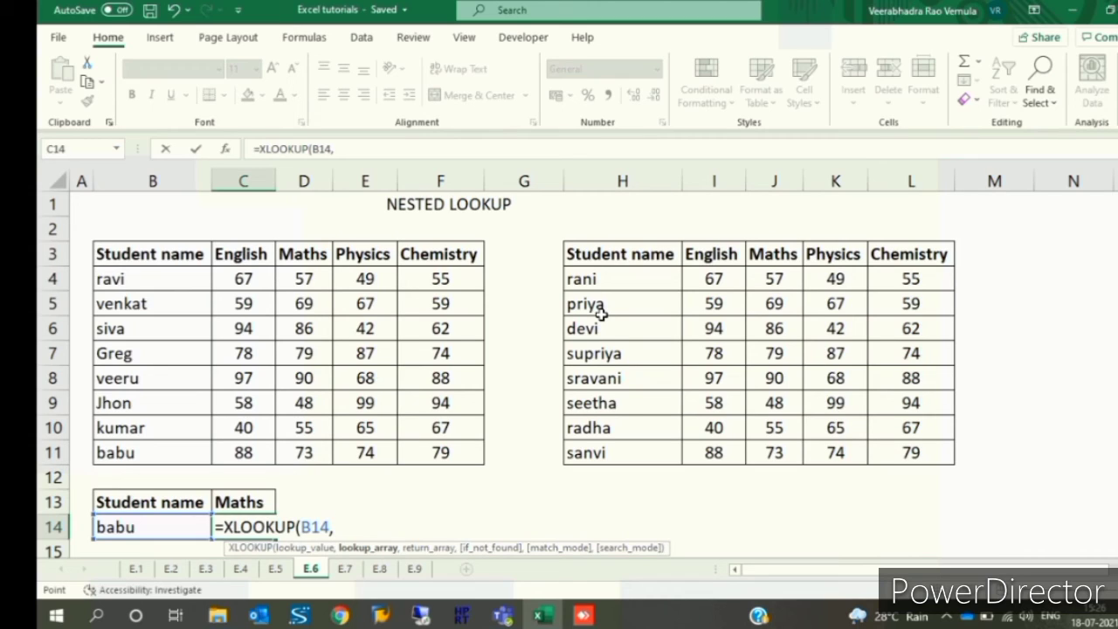
pyautogui.press('Left')
pyautogui.press('Up')
pyautogui.press('Up')
pyautogui.press('Up')
pyautogui.press('Up')
pyautogui.press('Up')
pyautogui.press('Up')
pyautogui.press('Up')
pyautogui.press('Up')
pyautogui.press('Up')
pyautogui.press('Up')
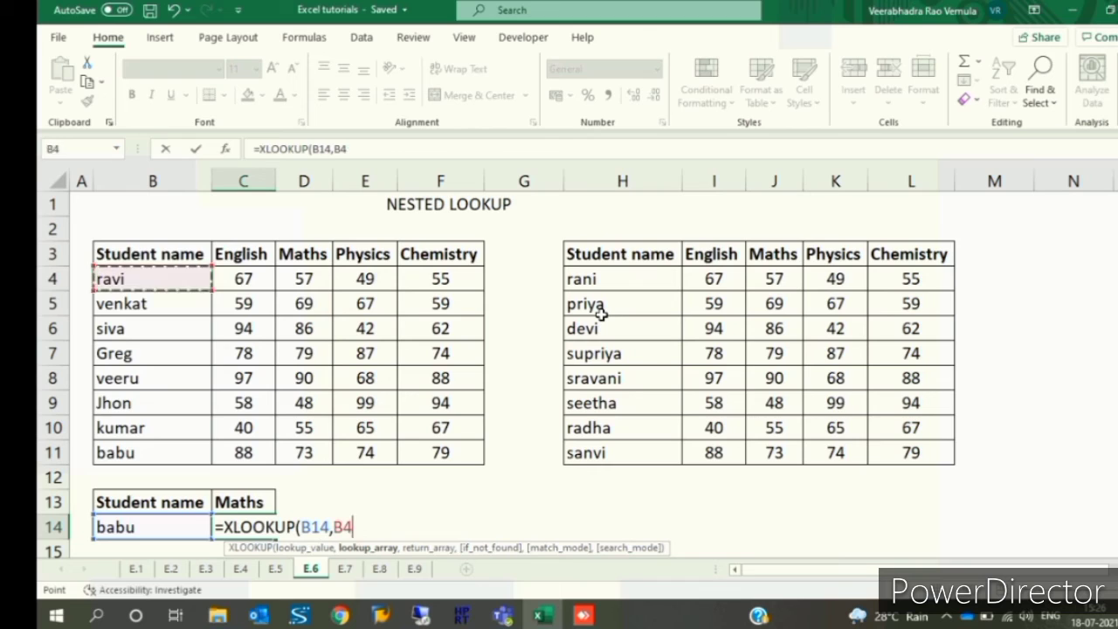
pyautogui.hotkey('ctrl', 'shift', 'Down')
pyautogui.write(',')
# - Add the first table's Maths marks D4:D11 as the XLOOKUP's return array and enter the formula
pyautogui.press('Right')
pyautogui.press('Up')
pyautogui.press('Up')
pyautogui.press('Up')
pyautogui.press('Up')
pyautogui.press('Up')
pyautogui.press('Up')
pyautogui.press('Up')
pyautogui.press('Up')
pyautogui.press('Up')
pyautogui.press('Up')
pyautogui.hotkey('shift', 'Down')
pyautogui.hotkey('shift', 'Down')
pyautogui.hotkey('shift', 'Down')
pyautogui.hotkey('shift', 'Down')
pyautogui.hotkey('shift', 'Down')
pyautogui.hotkey('shift', 'Down')
pyautogui.hotkey('shift', 'Down')
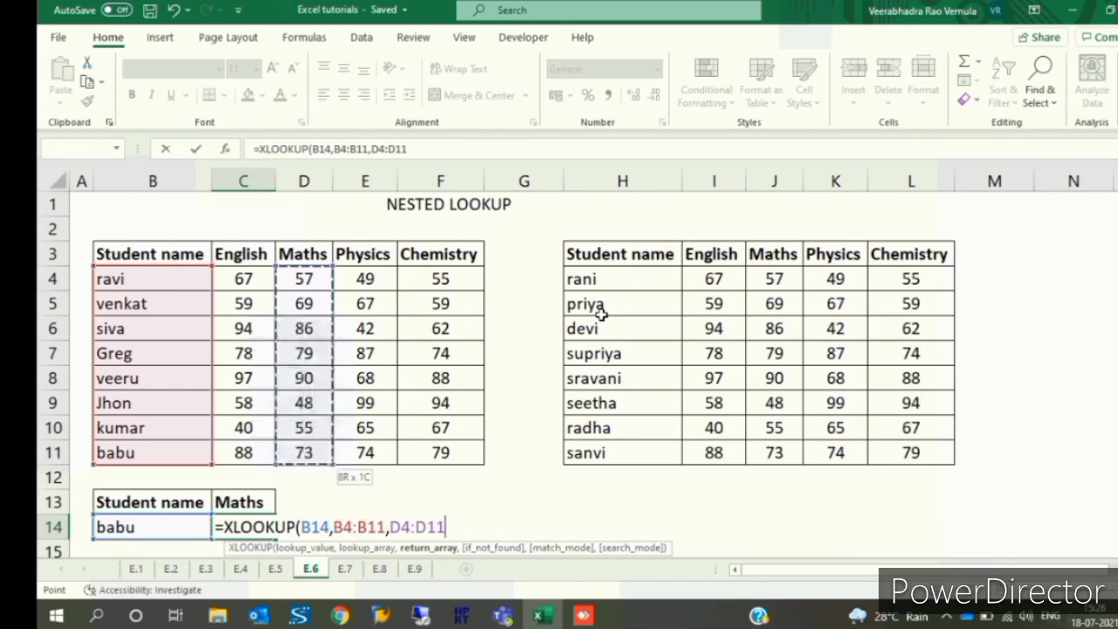
pyautogui.write(')')
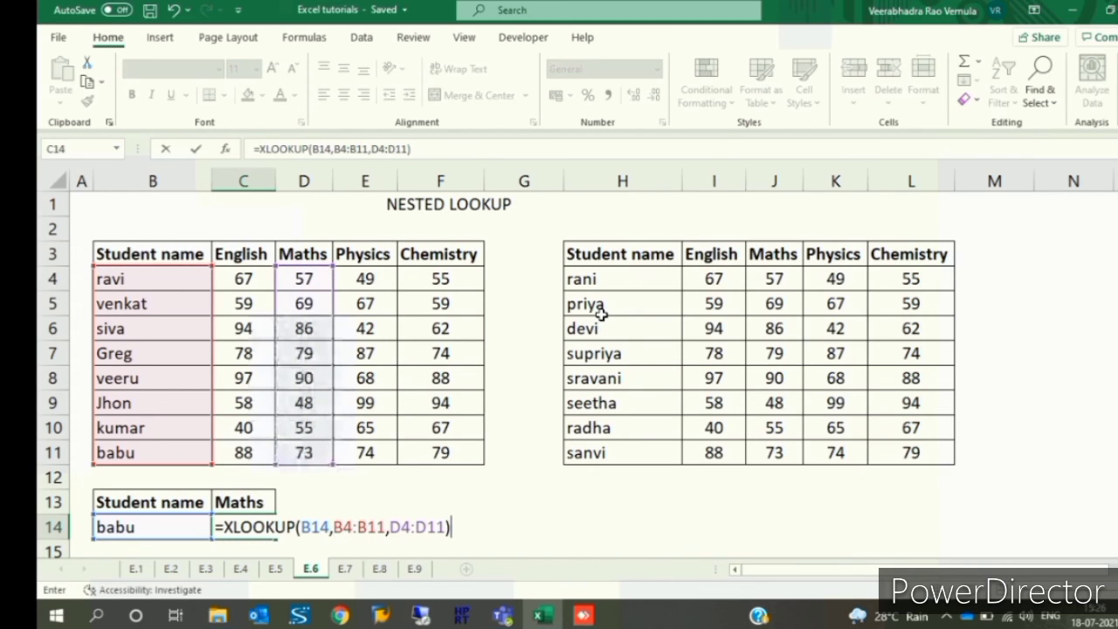
pyautogui.press('Return')
# - Replace the student name in B14 with one that is listed only in the second table
pyautogui.press('Up')
pyautogui.press('Left')
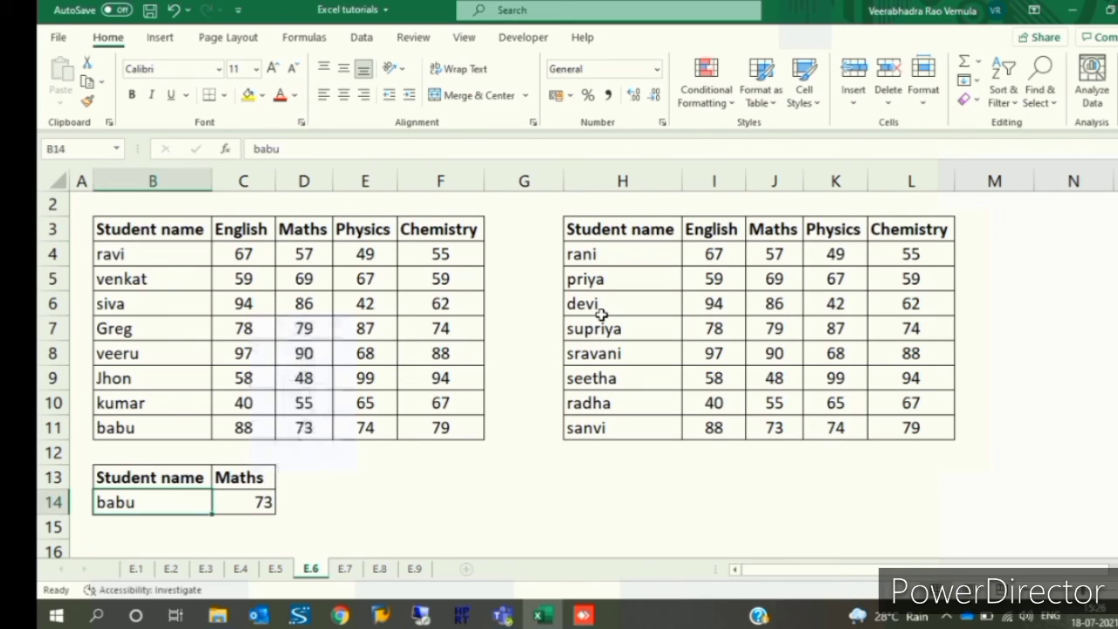
pyautogui.write('priya')
pyautogui.press('Return')
# - Nest a second XLOOKUP as the if_not_found argument in C14, with lookup value B14 and lookup array H4:H11
pyautogui.press('Up')
pyautogui.press('Right')
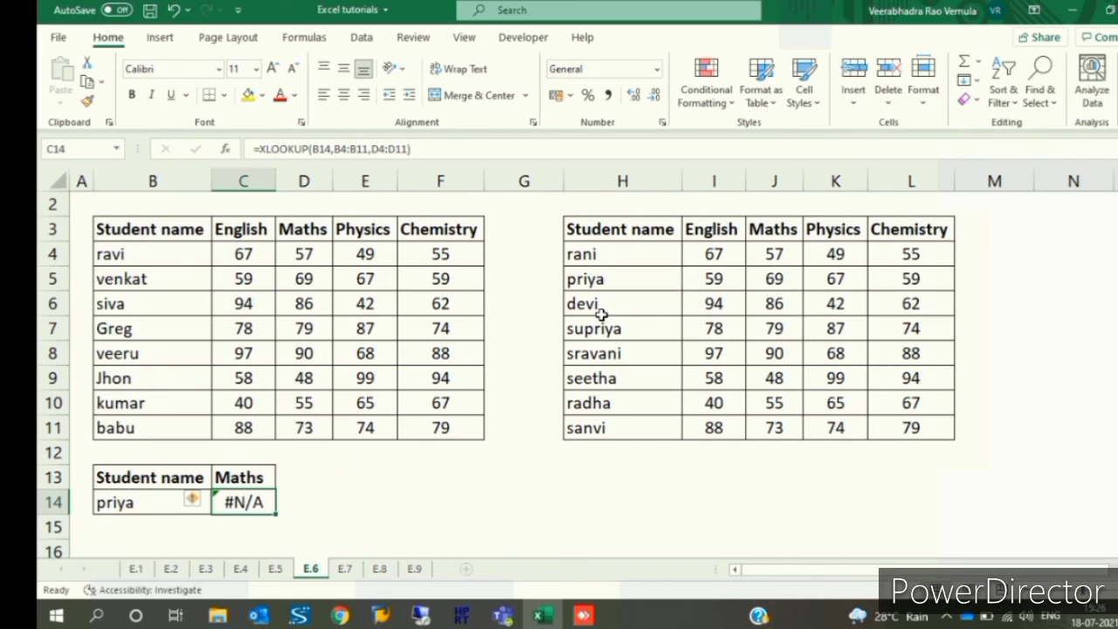
pyautogui.press('F2')
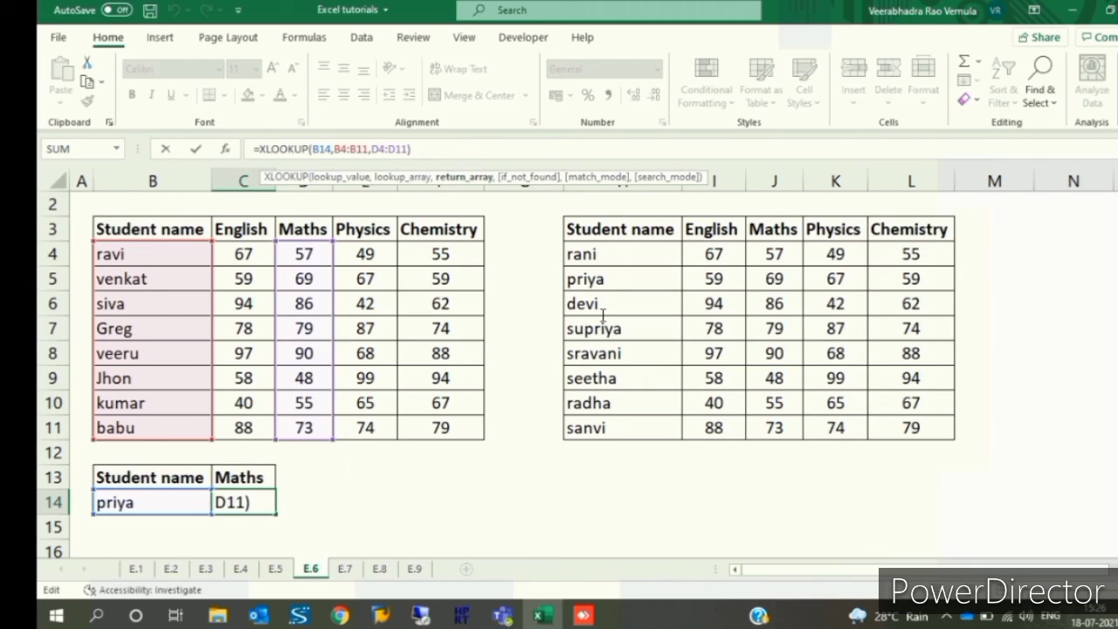
pyautogui.write(',xl')
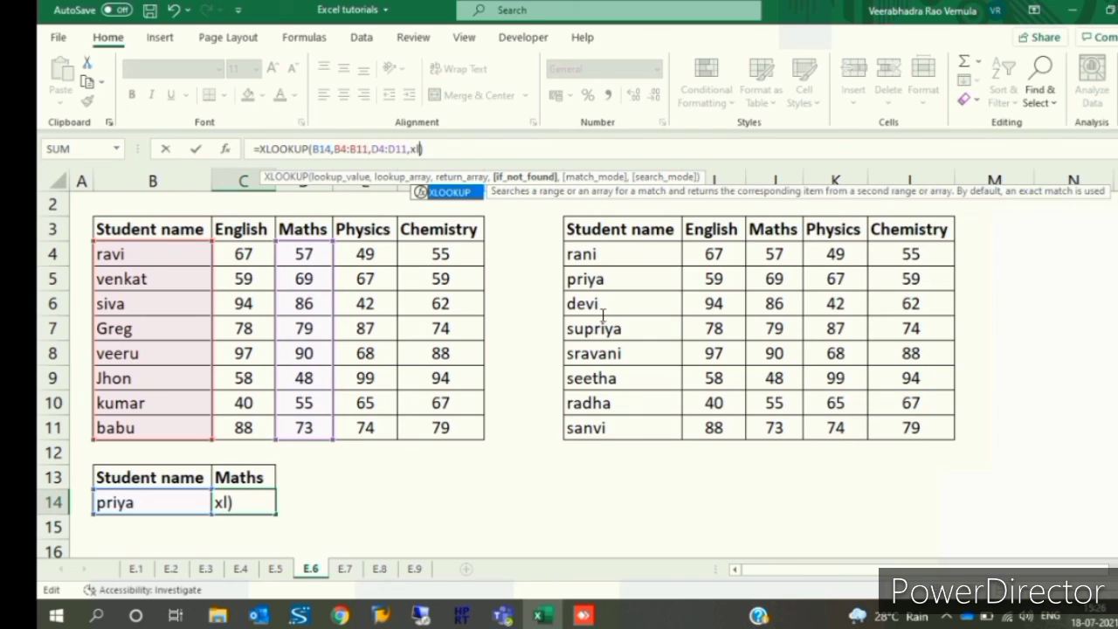
pyautogui.press('Tab')
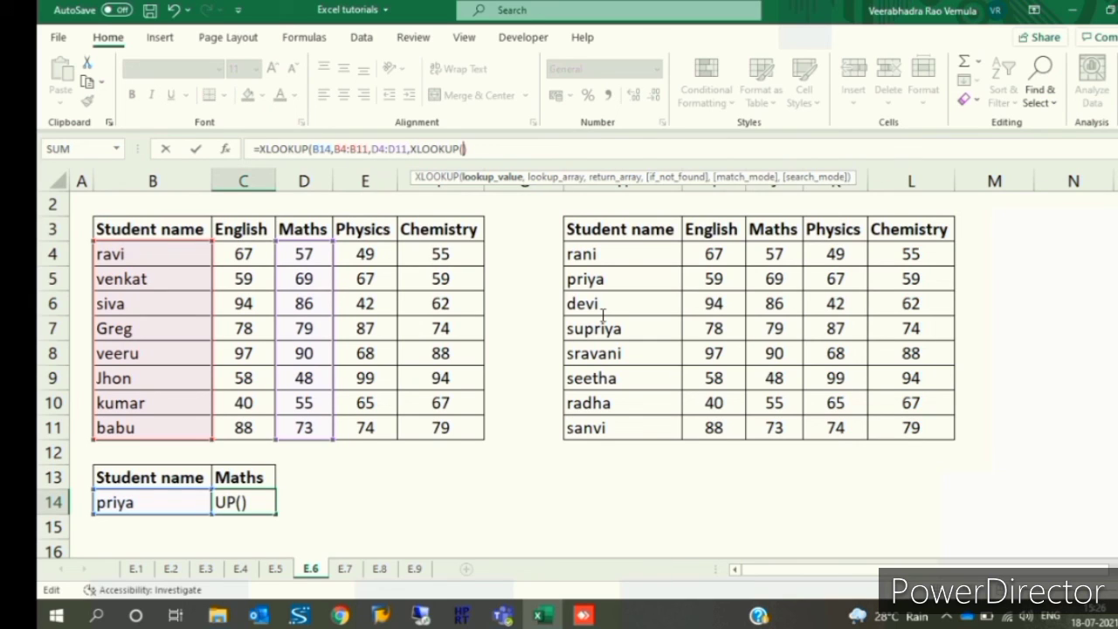
pyautogui.press('F2')
pyautogui.press('Left')
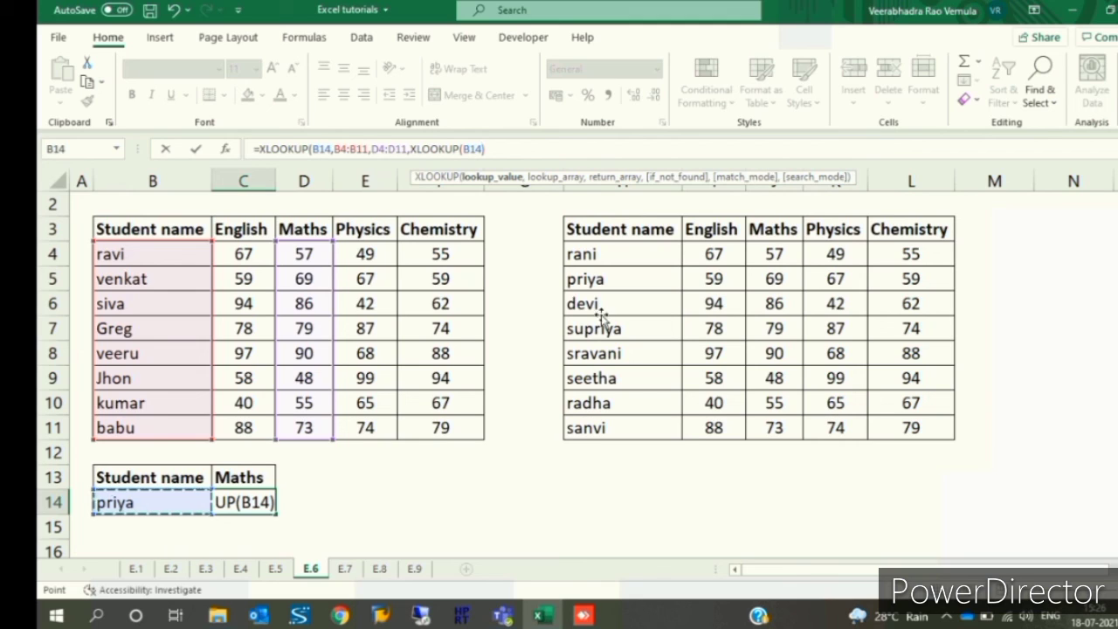
pyautogui.write(',')
pyautogui.click(622, 255)
pyautogui.hotkey('ctrl', 'shift', 'Down')
pyautogui.write(',')
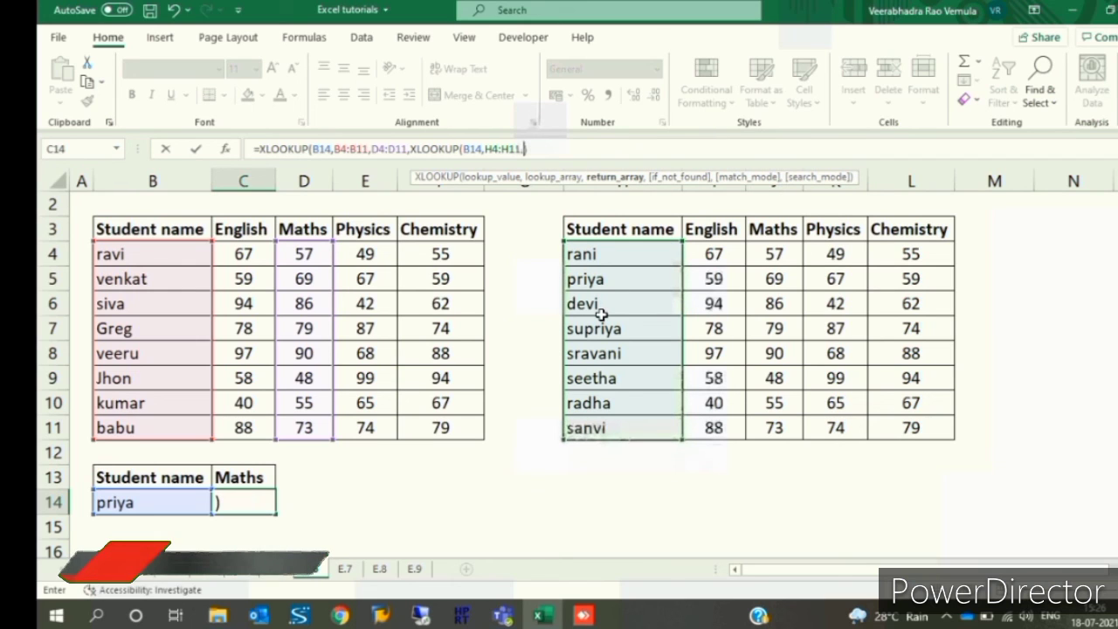
# - Add the second table's Maths marks J4:J11 as the nested XLOOKUP's return array and enter the formula, accepting the closing-parenthesis correction
pyautogui.moveTo(774, 254); pyautogui.dragTo(774, 428)
pyautogui.press('Return')
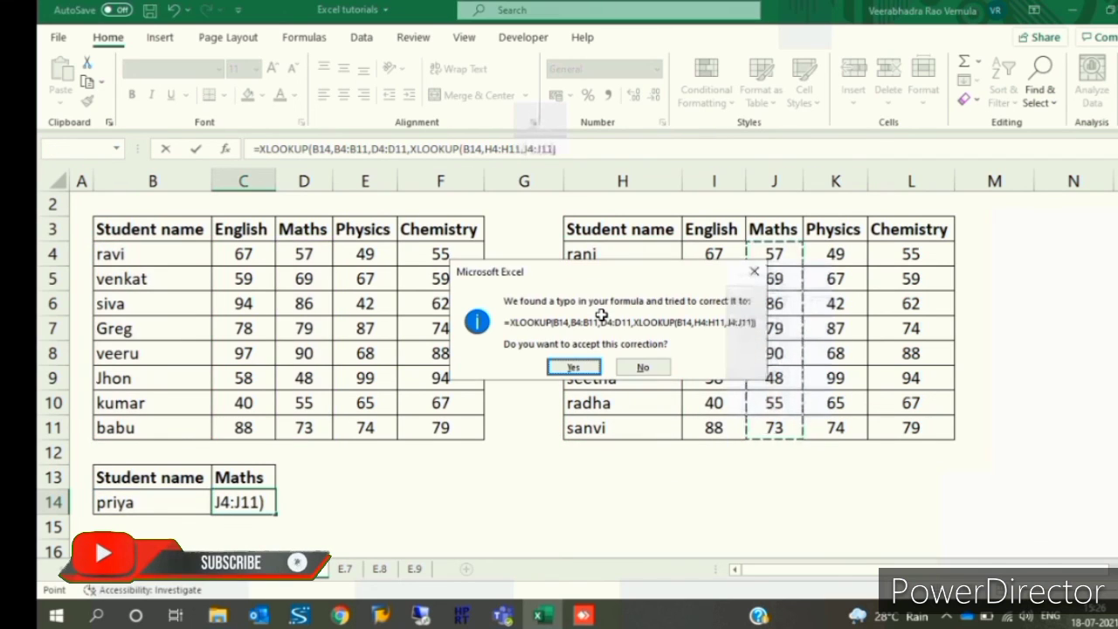
pyautogui.press('Escape')
pyautogui.press('Return')
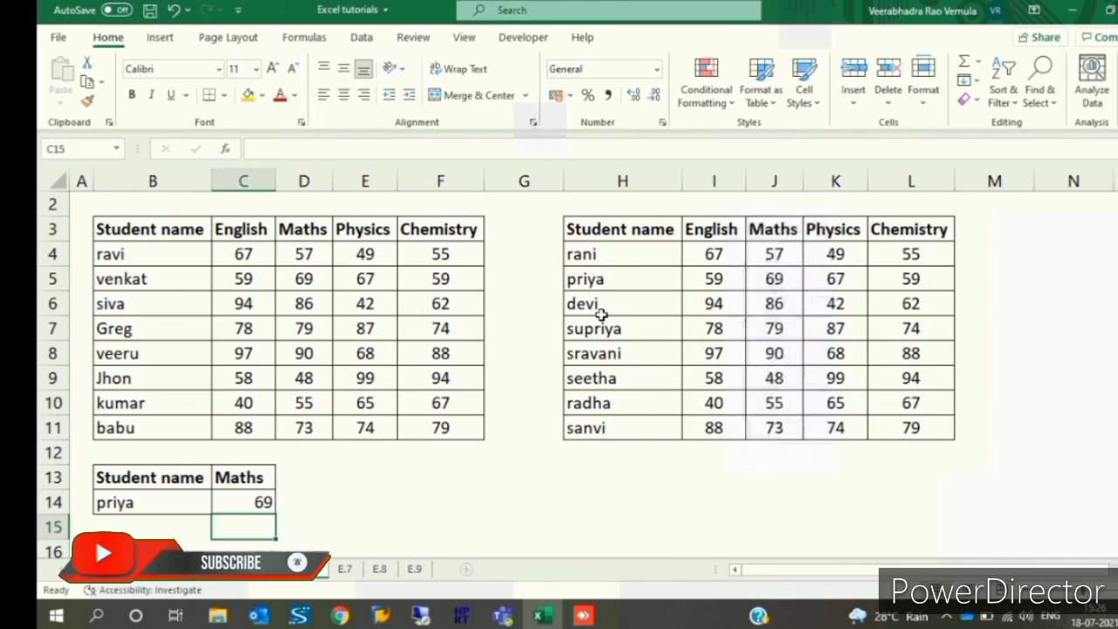
# - Enter the first table's first student name in B14 to test the nested lookup, and select the result in C14
pyautogui.press('Up')
pyautogui.press('Left')
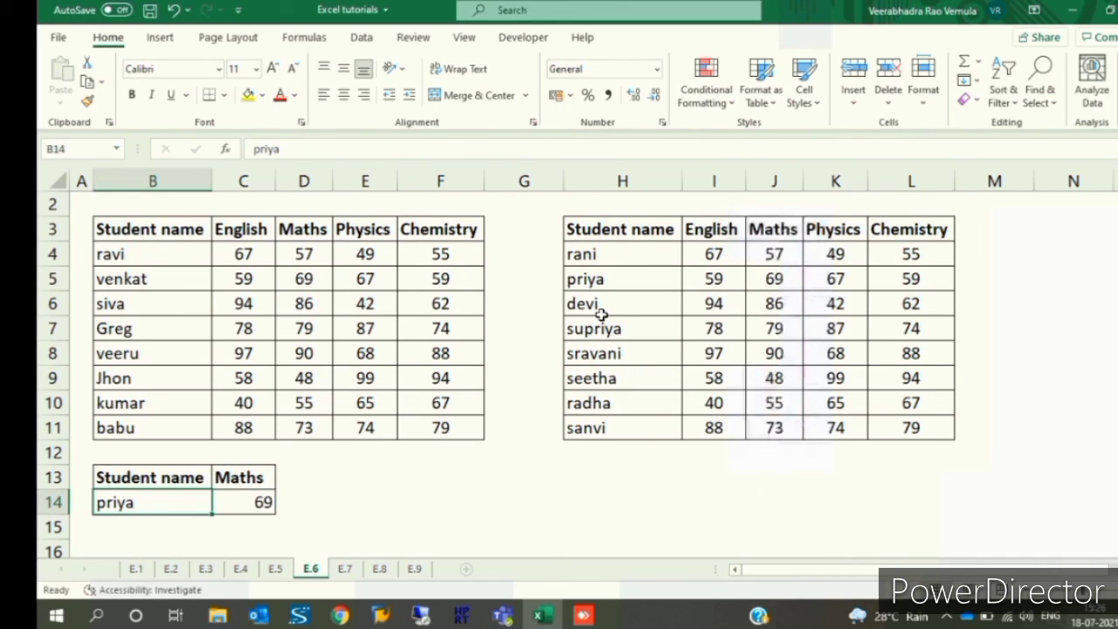
pyautogui.write('r')
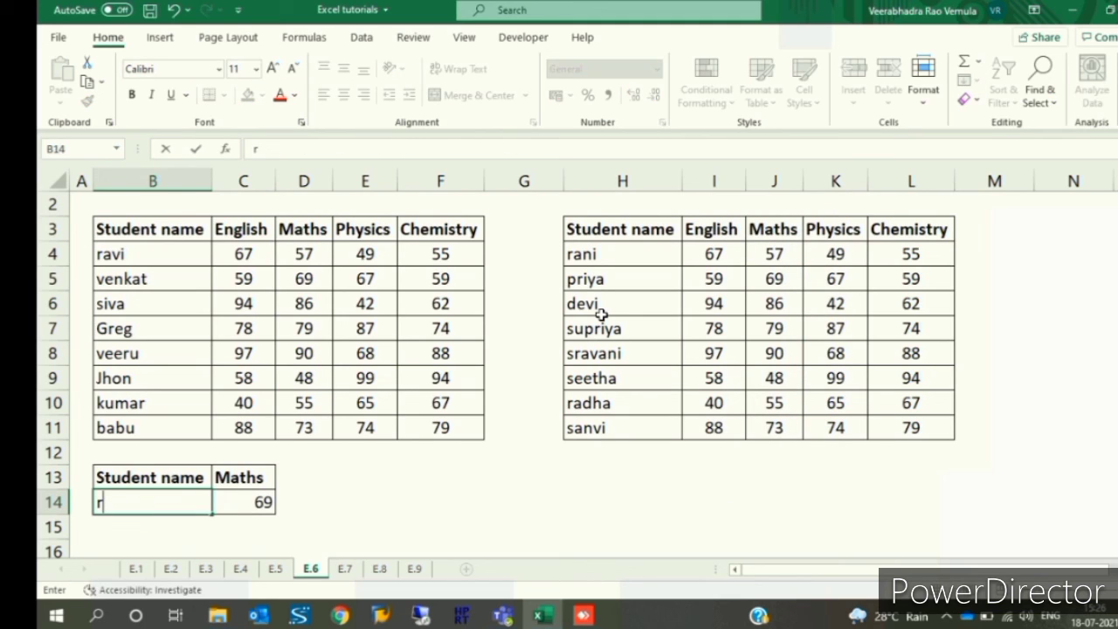
pyautogui.write('avi')
pyautogui.press('Return')
pyautogui.press('Up')
pyautogui.press('Right')
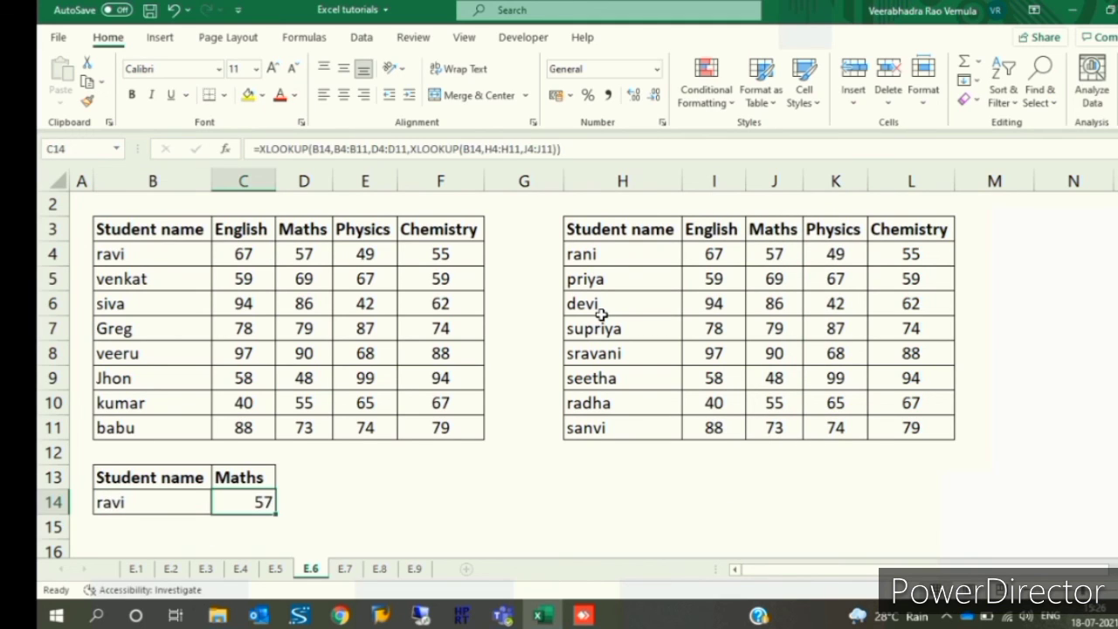